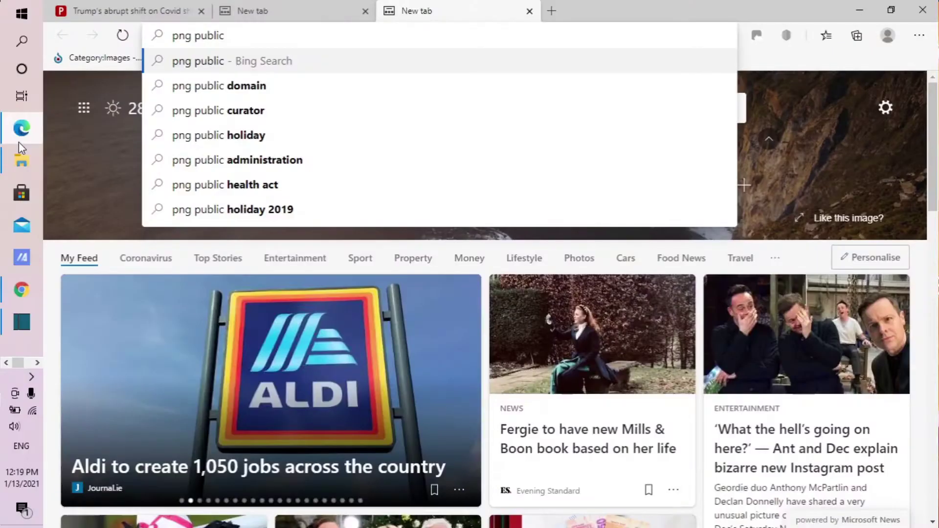
- Search Bing in Edge for 'png public domain'
text(domain)
key(Return)
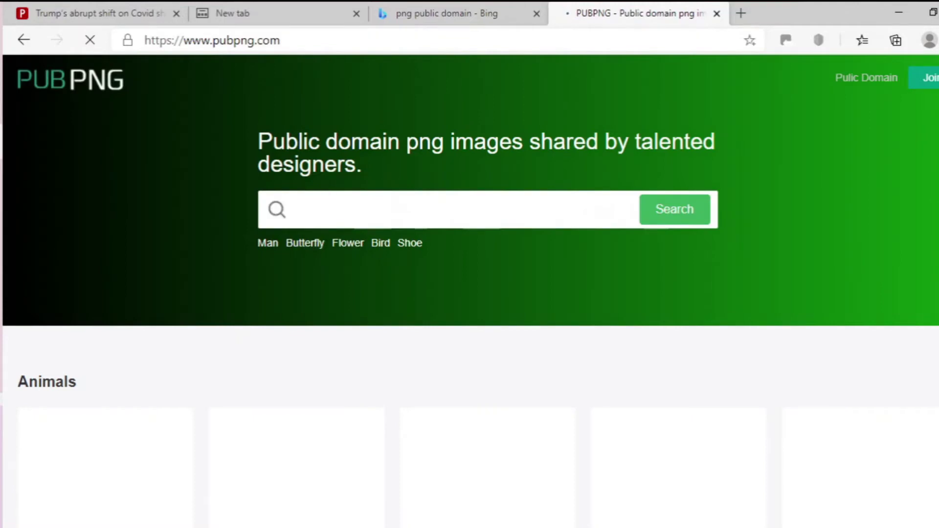
- Scroll down the PUBPNG site past the Animals, Clothing and Low Poly sections
scroll(469, 293, down, 9)
scroll(470, 294, down, 8)
scroll(470, 294, down, 15)
scroll(470, 294, down, 3)
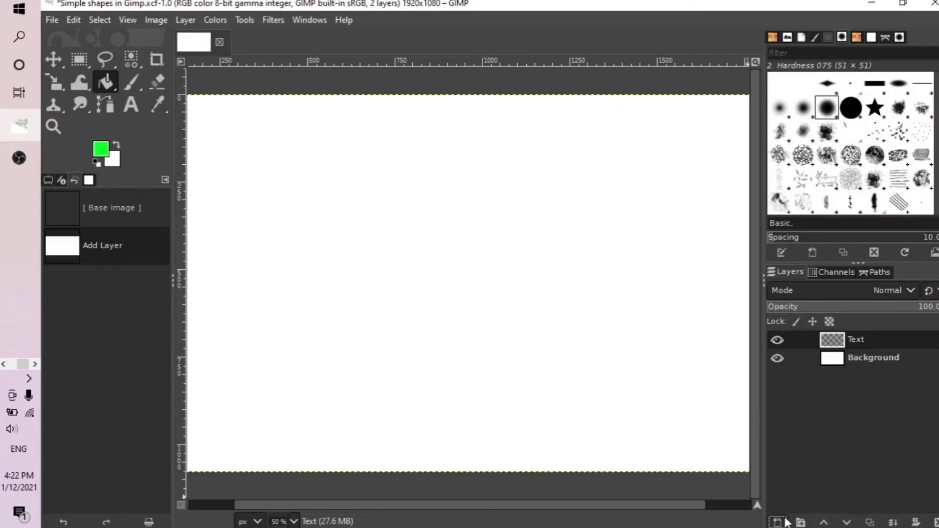
- Create transparent layers Text #1 and Text #2, then make the Text layer active
click(783, 521)
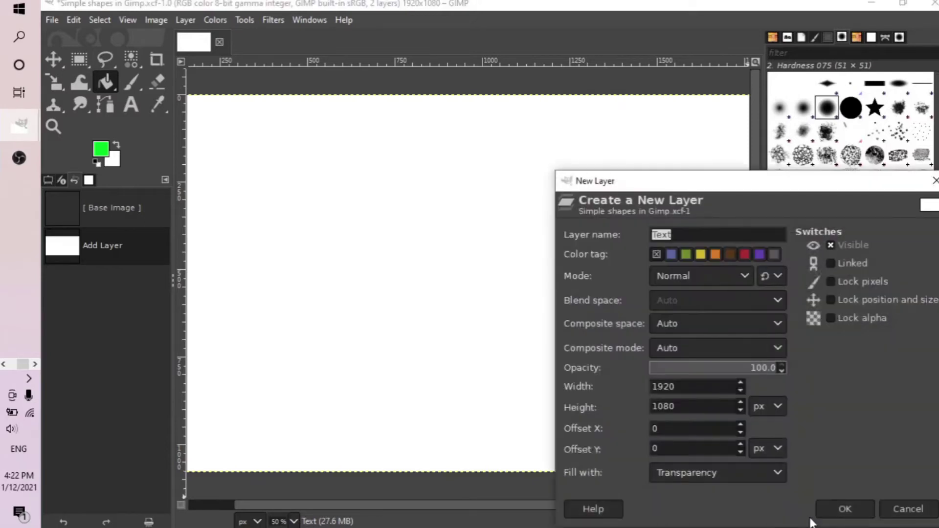
click(845, 509)
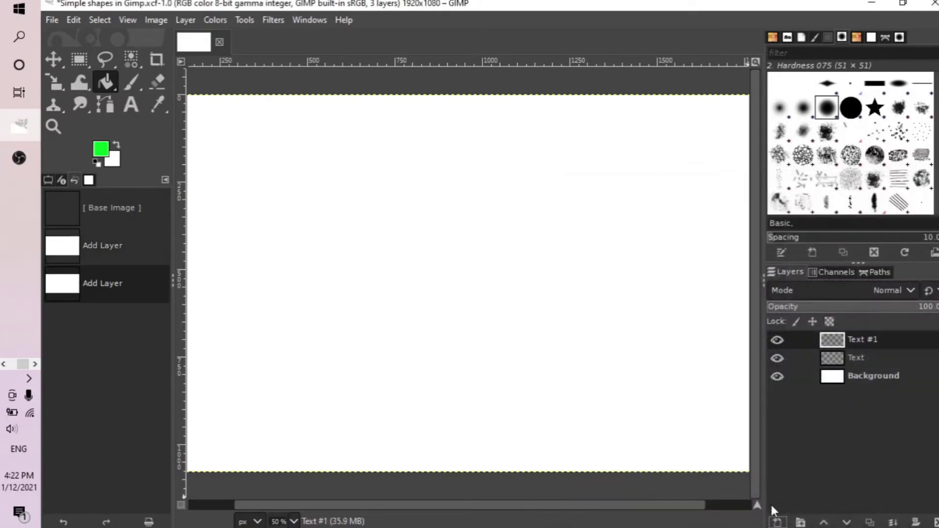
click(789, 520)
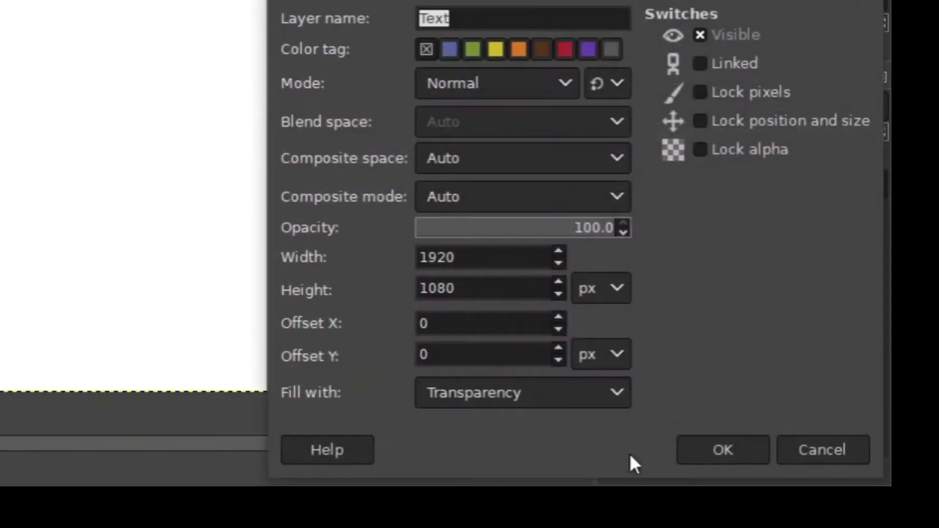
click(709, 449)
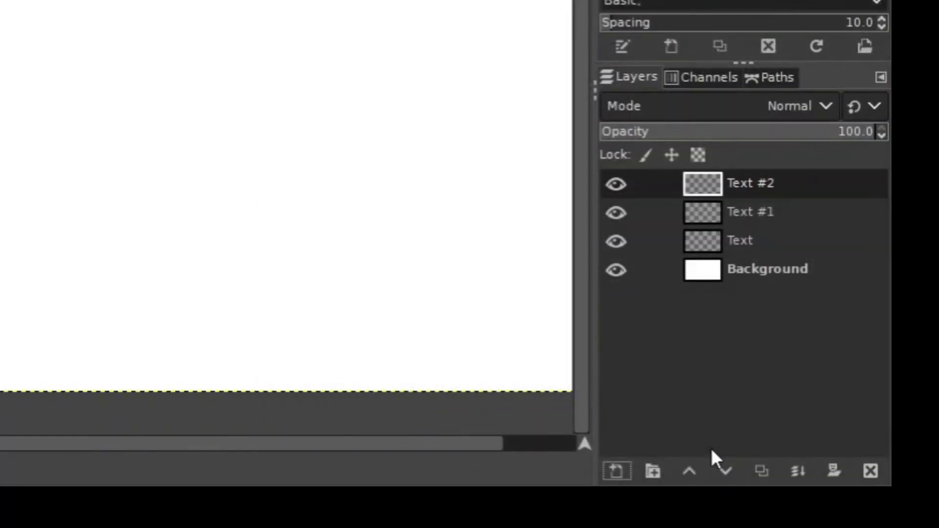
click(739, 233)
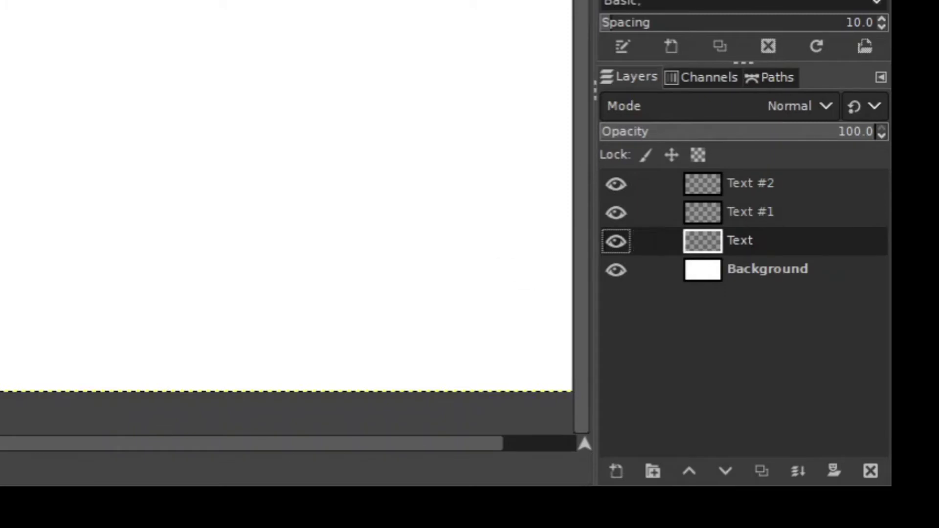
click(249, 25)
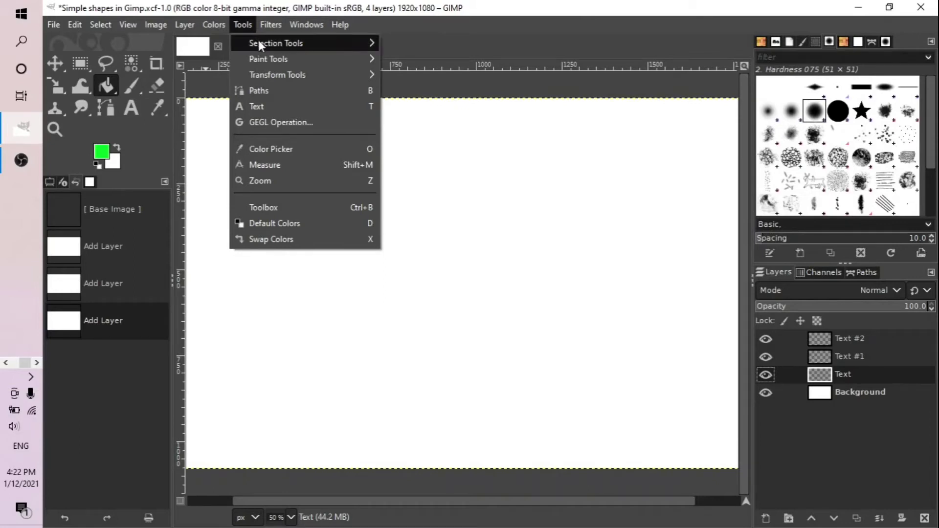
- Draw a wide Rectangle Select selection in the upper canvas, keeping green 00ff25 as foreground
mouse_move(258, 42)
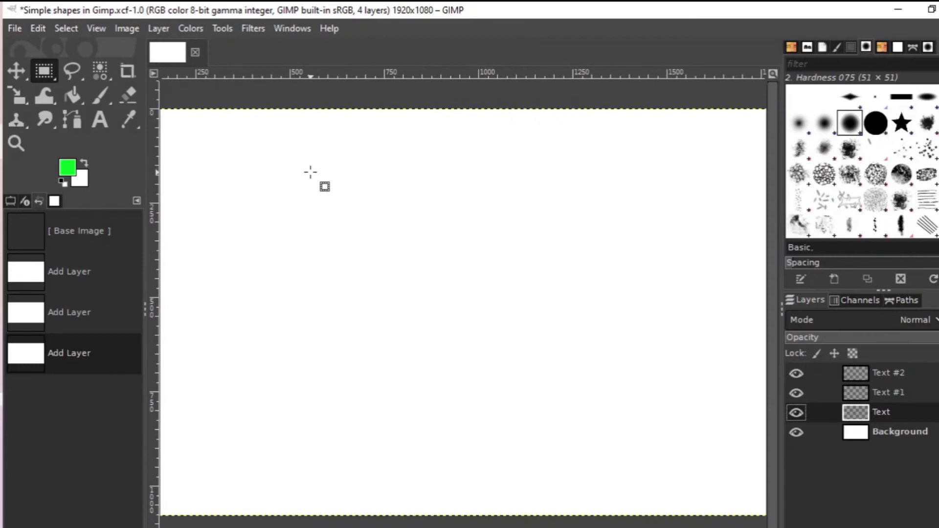
drag(310, 172, 568, 272)
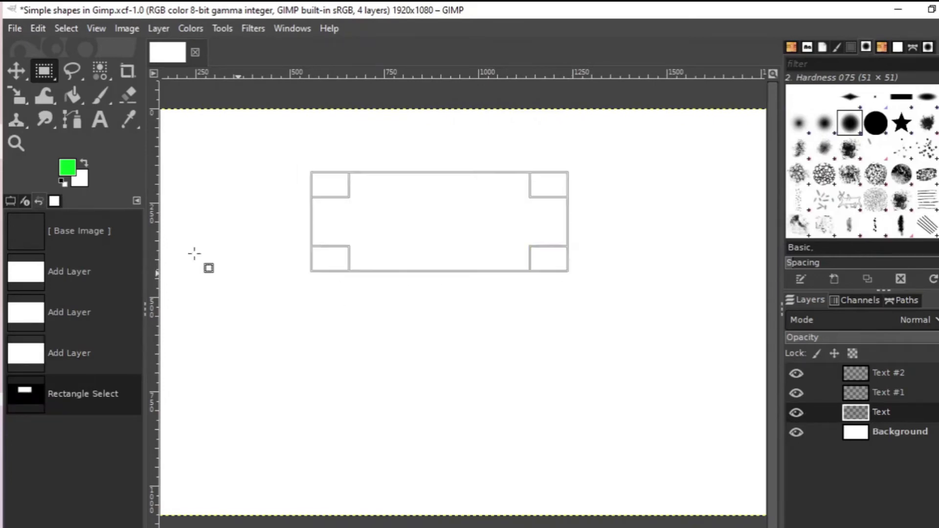
click(69, 169)
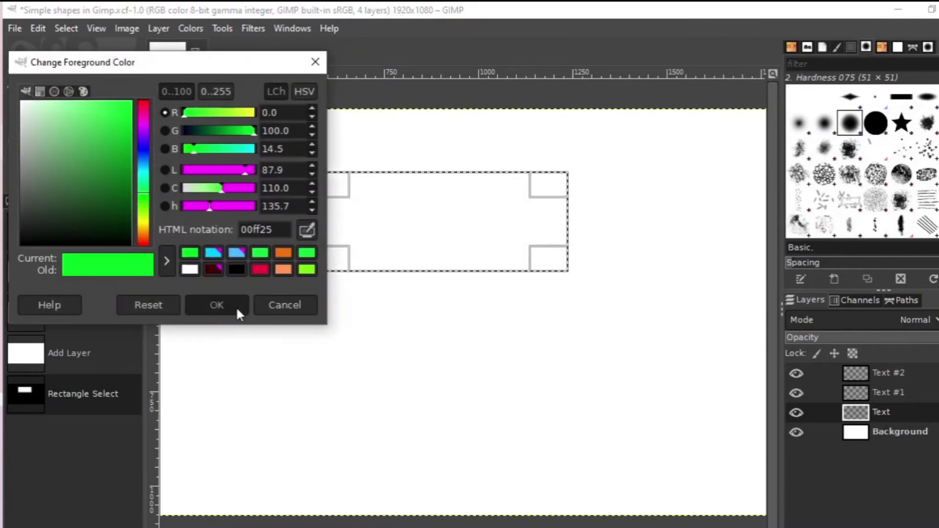
- Bucket-fill the rectangular selection on the Text layer with bright green 00ff25
click(236, 307)
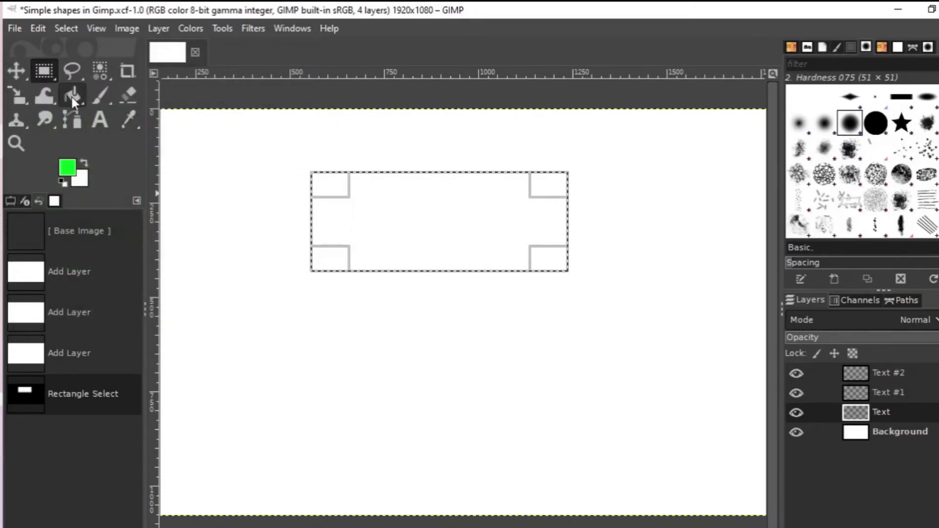
click(72, 95)
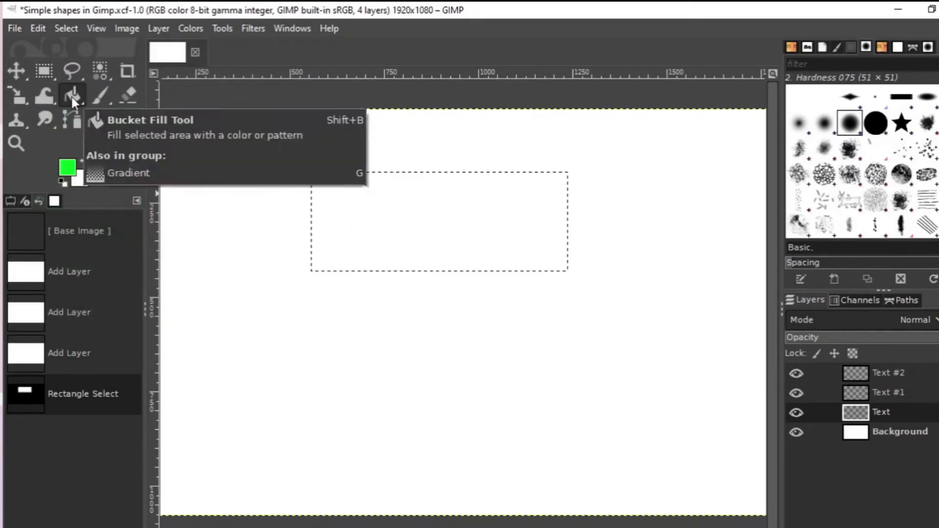
click(438, 217)
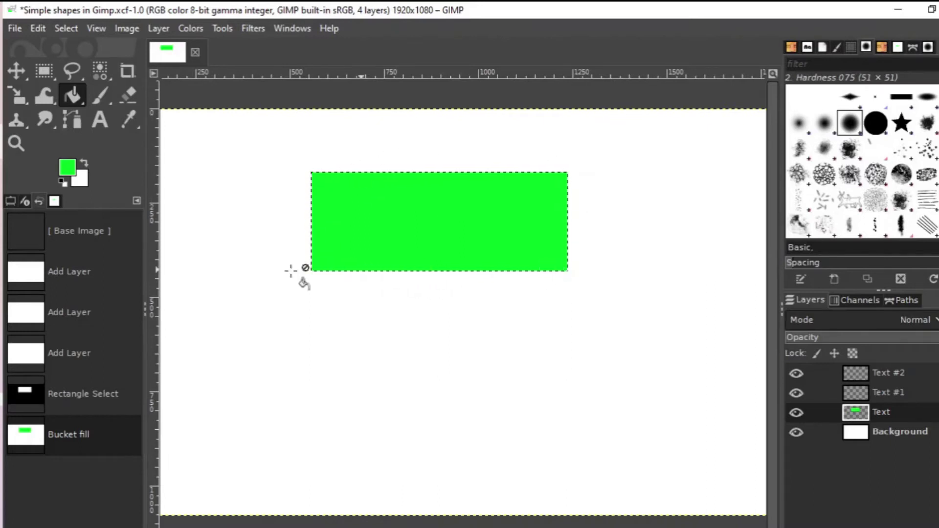
click(39, 28)
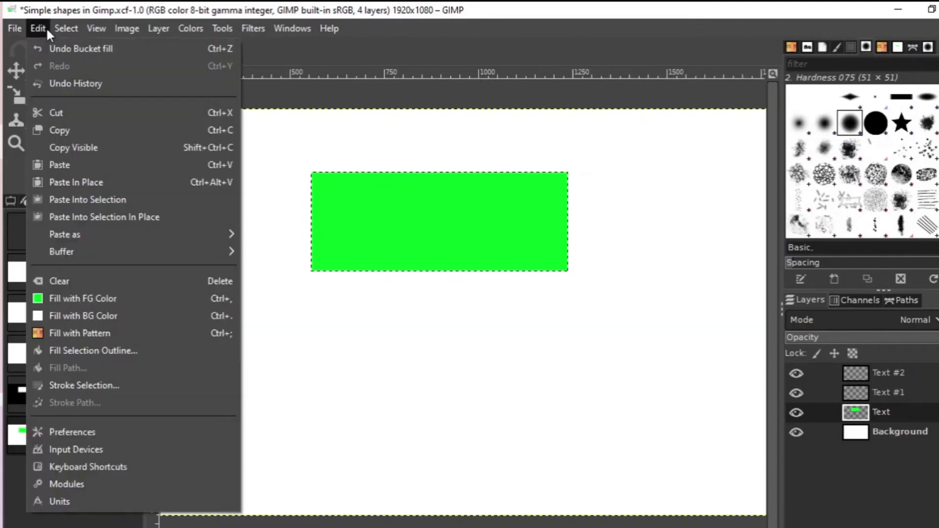
- Set the foreground colour to red ef123b
click(103, 388)
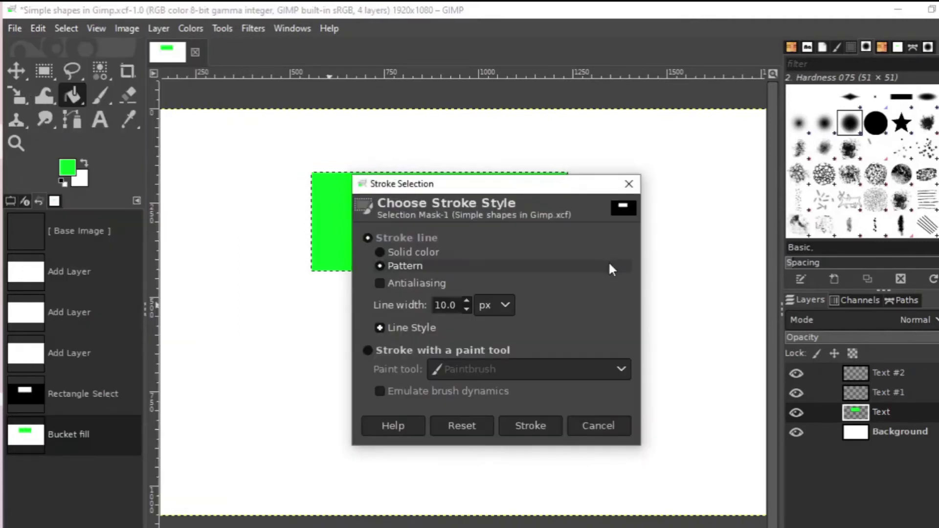
click(632, 190)
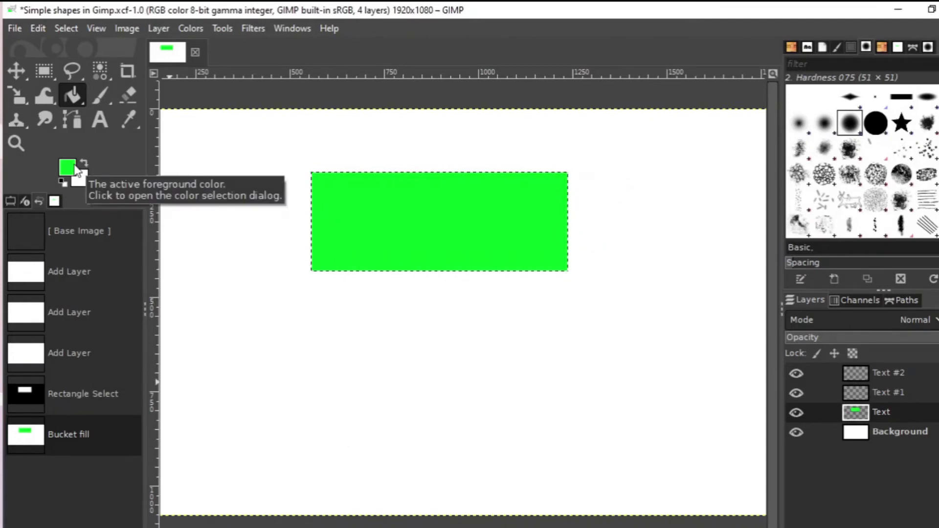
click(76, 170)
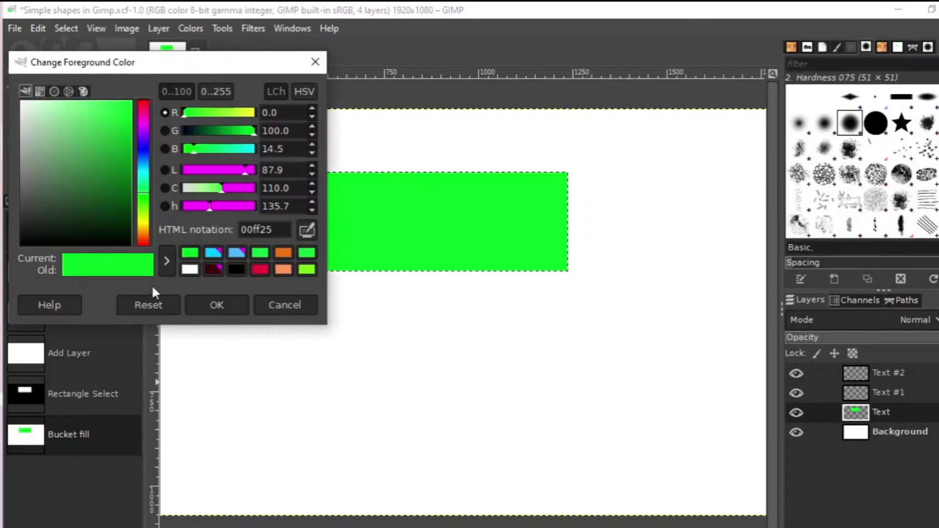
click(259, 270)
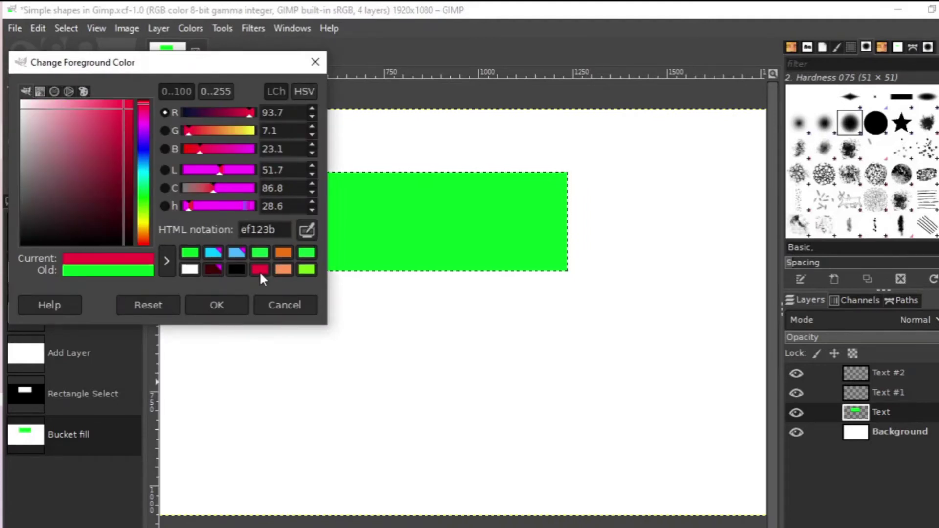
click(226, 307)
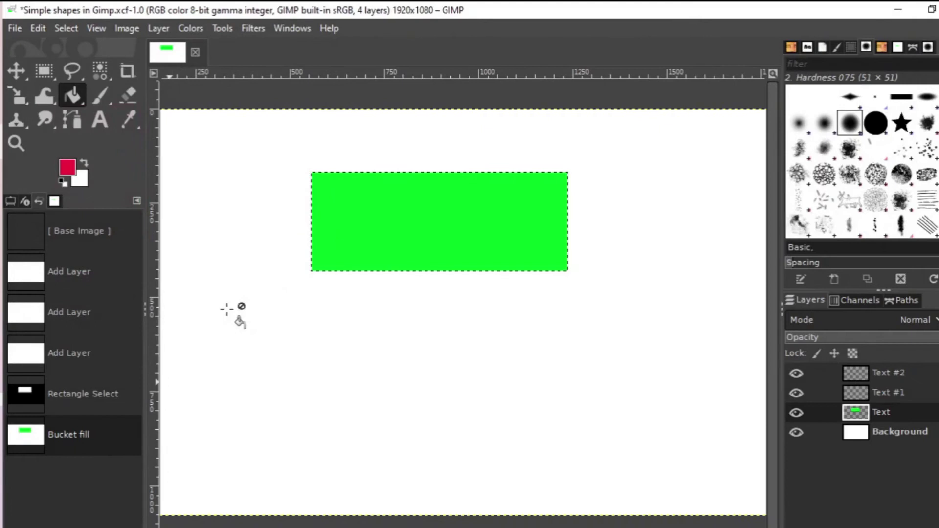
- Stroke the selection with a 36 px solid red line around the rectangle
click(41, 29)
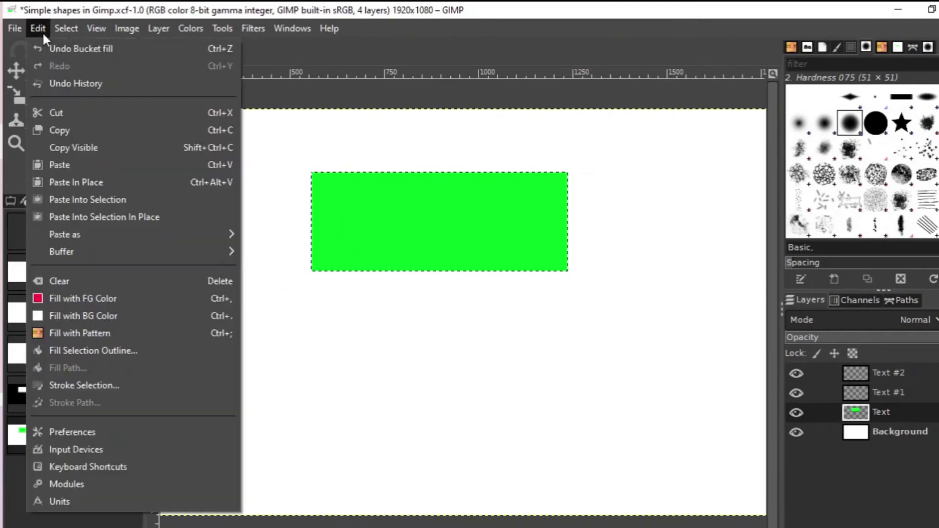
click(87, 384)
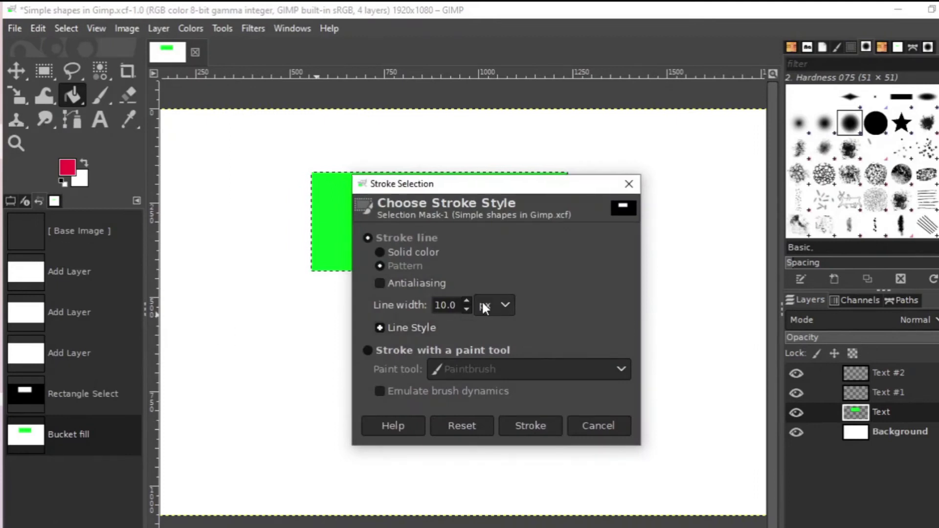
scroll(468, 301, up, 20)
scroll(468, 301, up, 4)
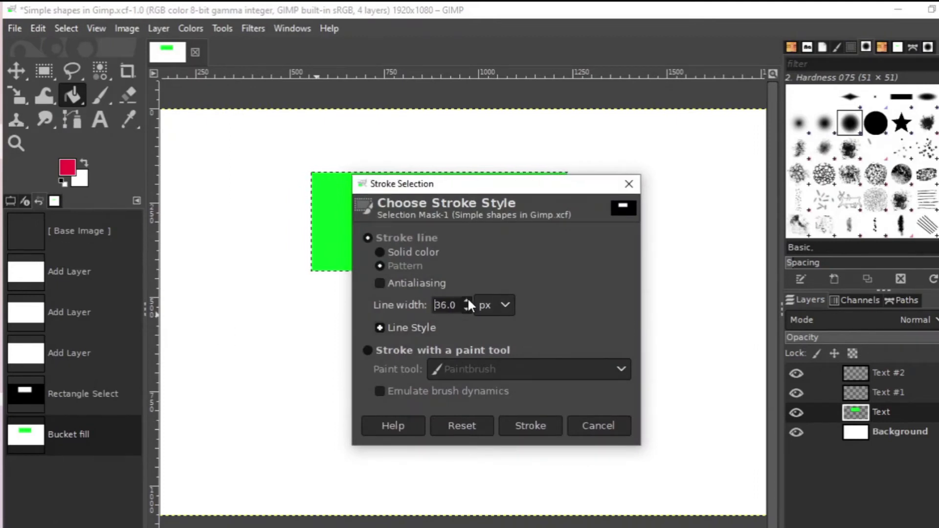
click(383, 252)
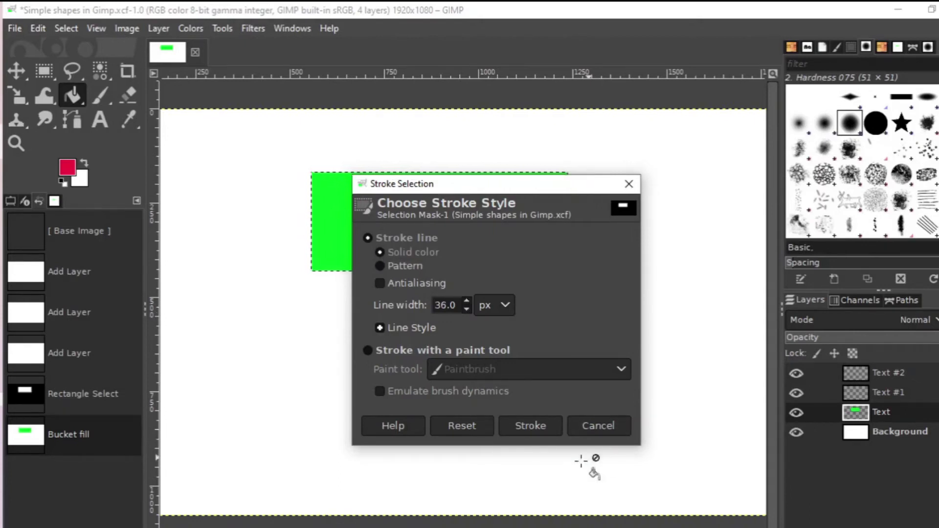
click(542, 428)
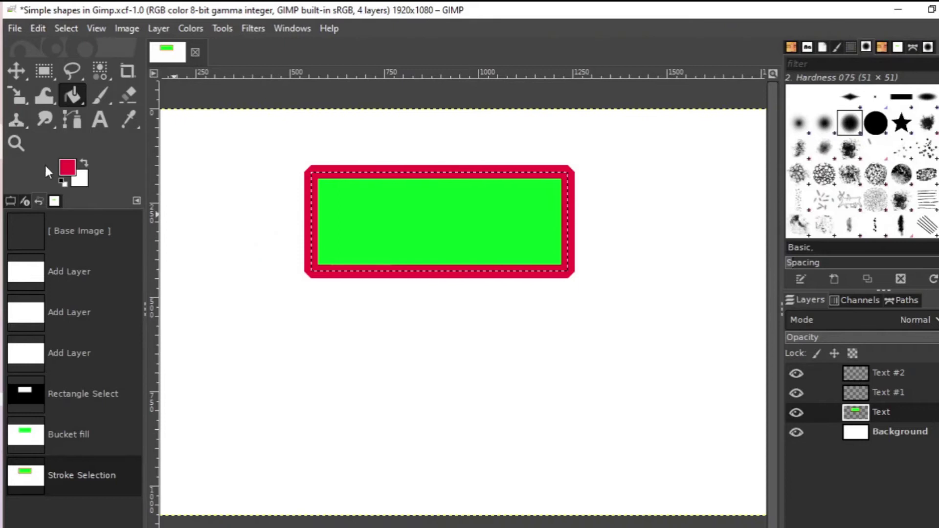
- Bucket-fill the rectangle's interior with cyan
click(61, 164)
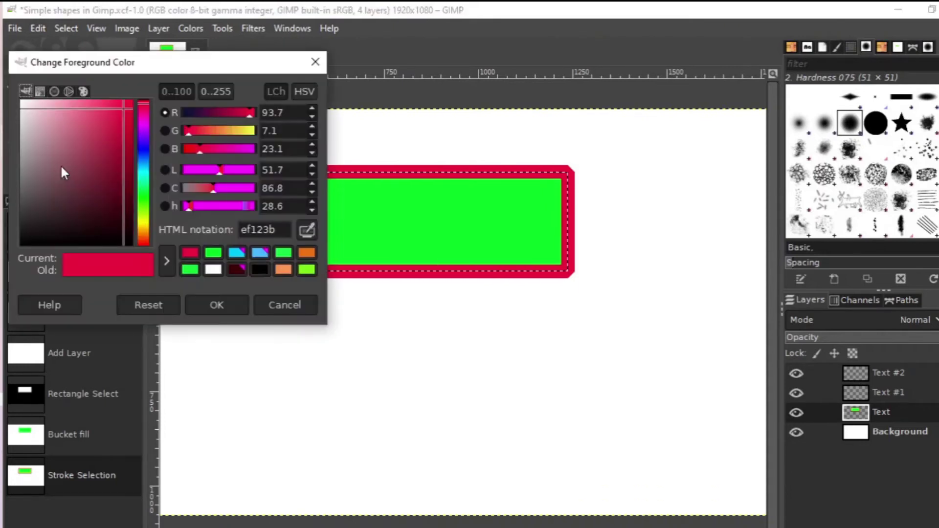
click(234, 254)
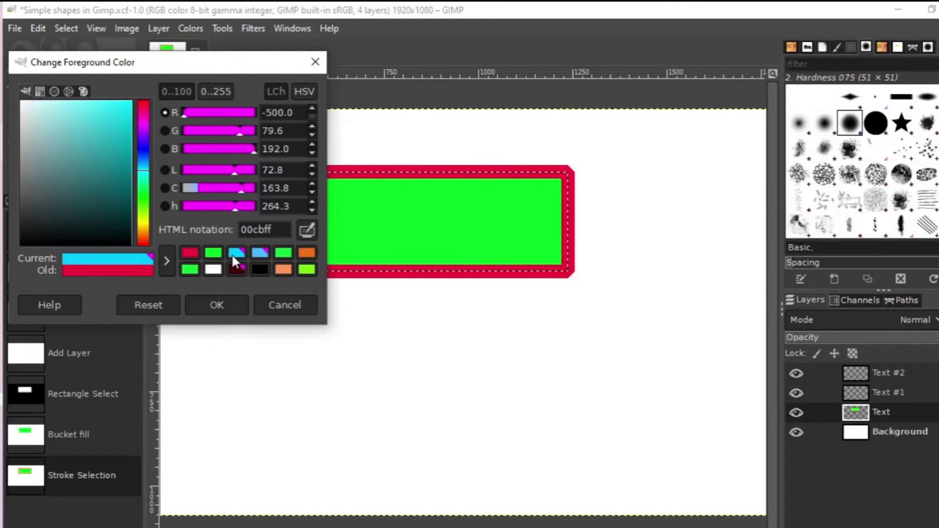
click(236, 298)
click(72, 93)
click(452, 229)
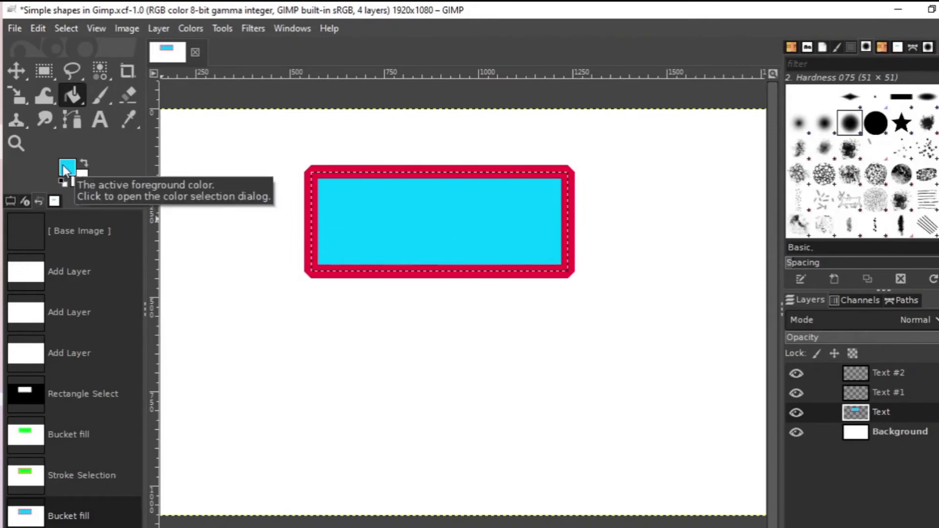
- Set the foreground colour to yellow fff600 and add it to recent colours
click(66, 168)
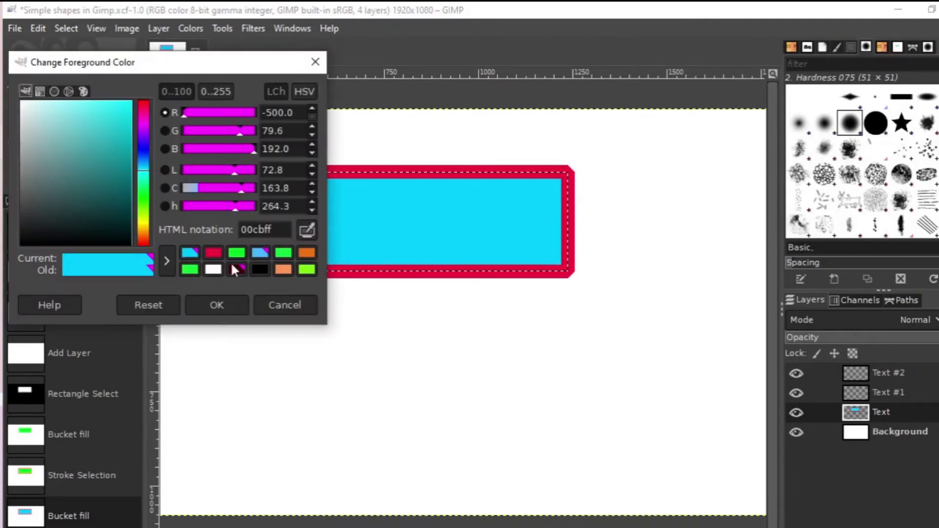
click(146, 222)
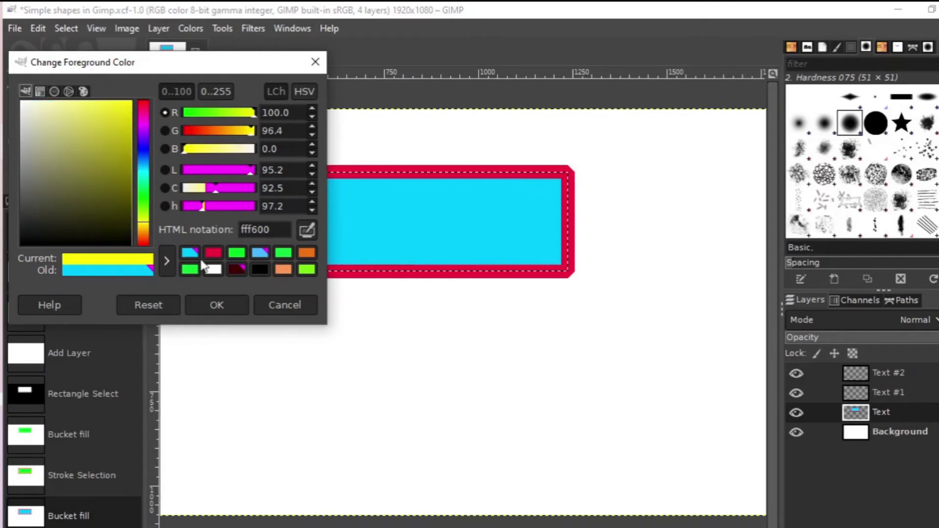
click(166, 258)
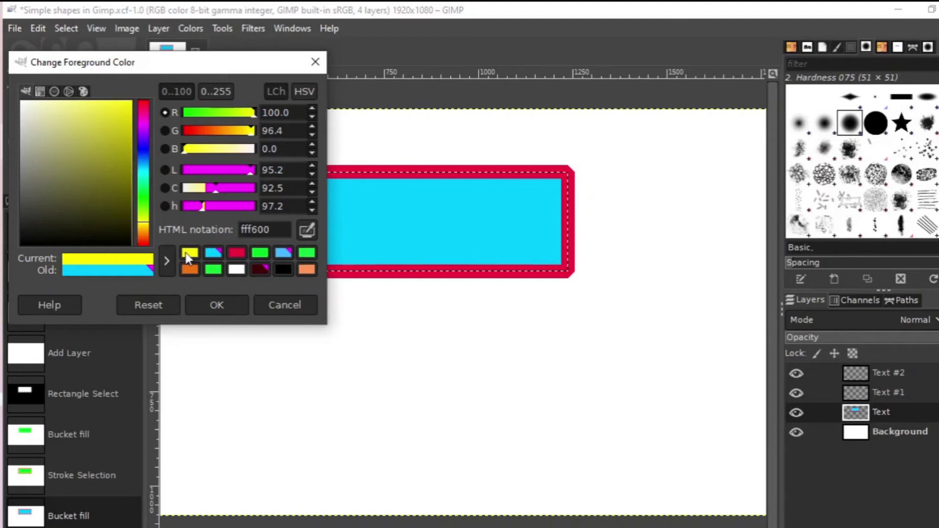
click(216, 304)
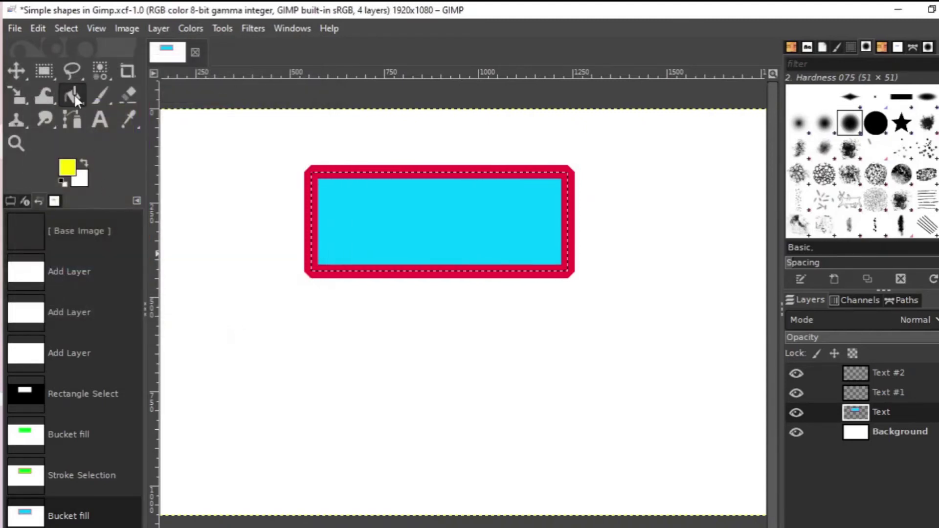
- Fill the rectangle yellow and the ellipse green, then stroke the ellipse with a pattern
click(416, 214)
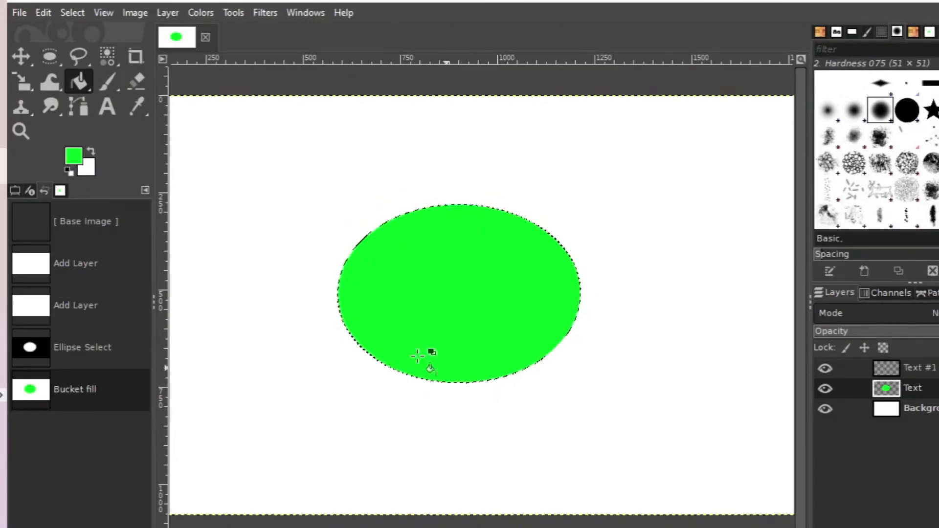
click(549, 323)
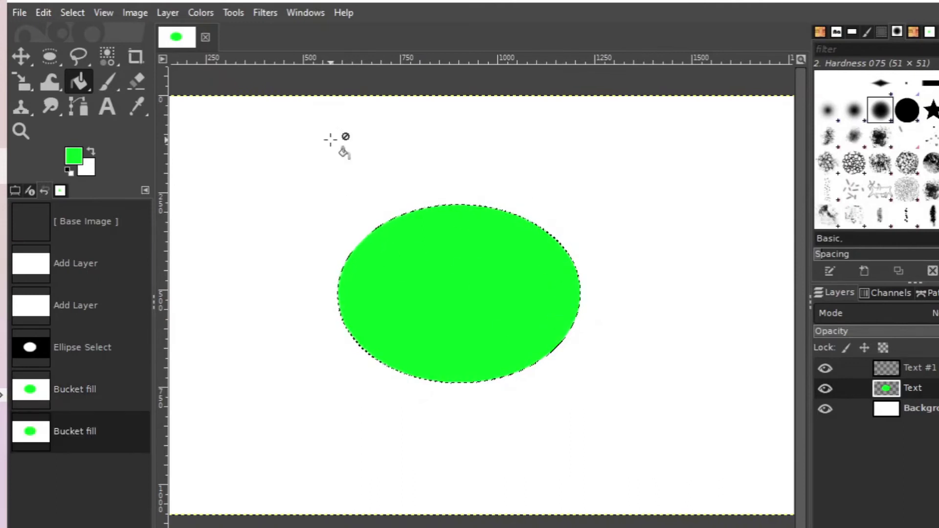
click(44, 14)
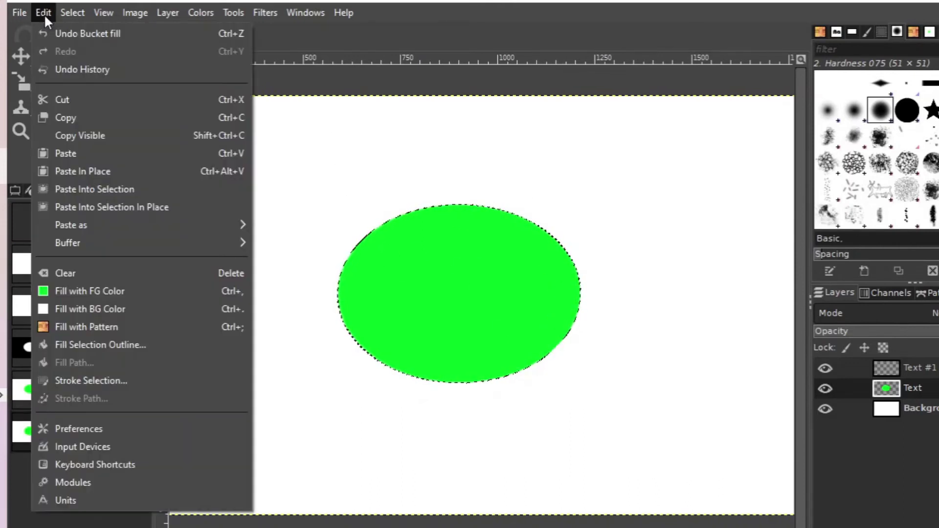
click(112, 381)
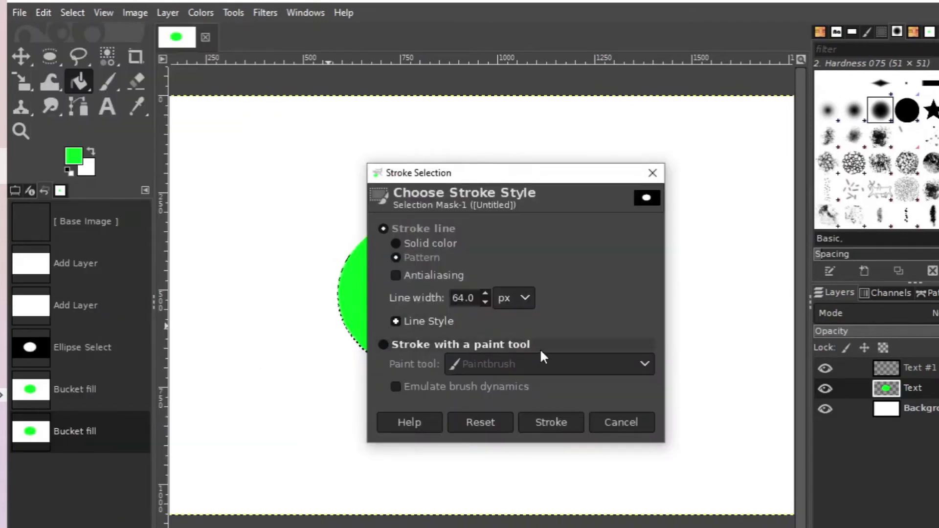
scroll(484, 293, up, 20)
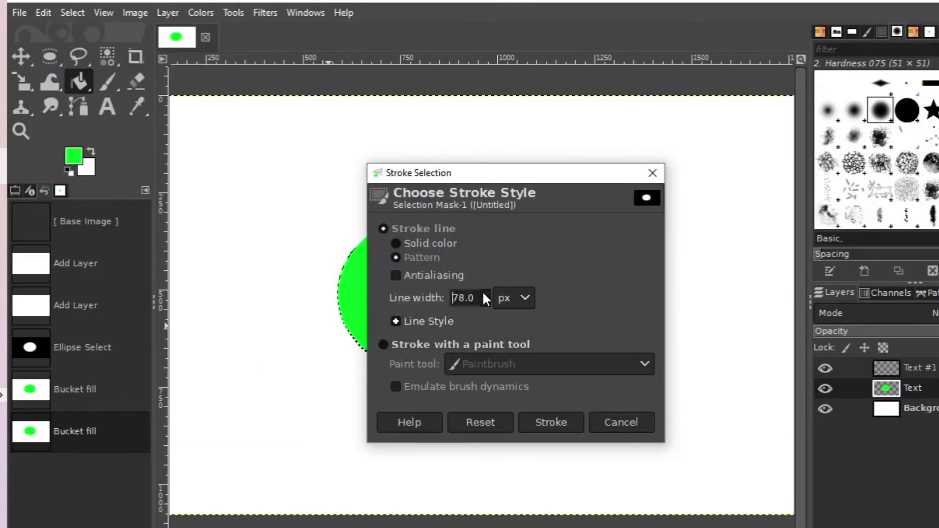
click(393, 242)
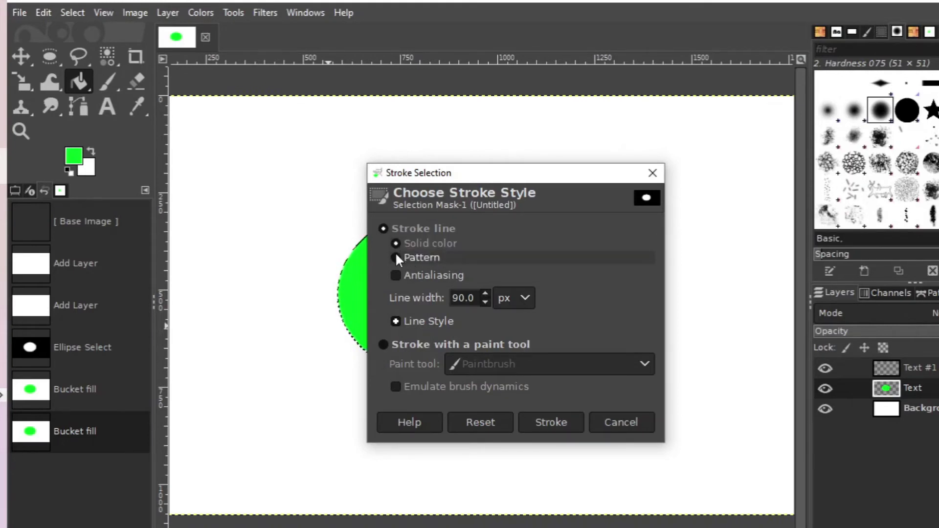
click(395, 254)
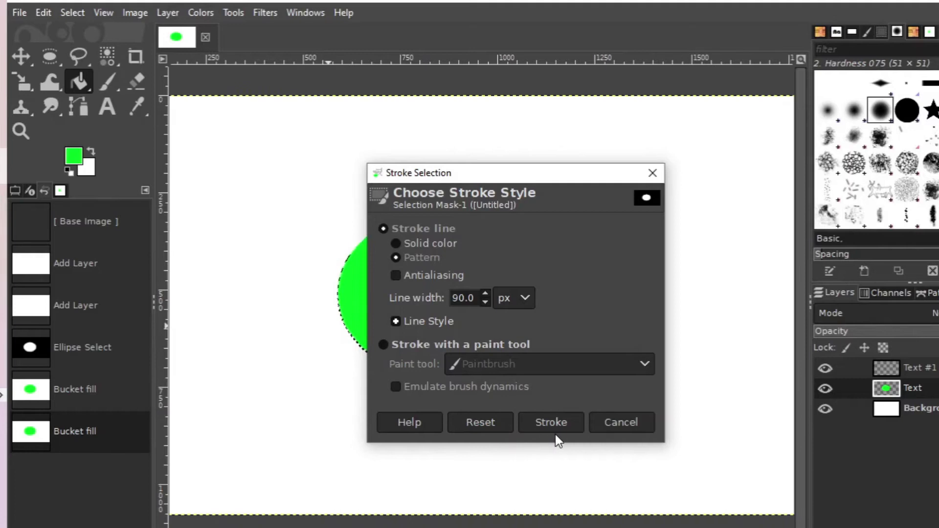
click(555, 425)
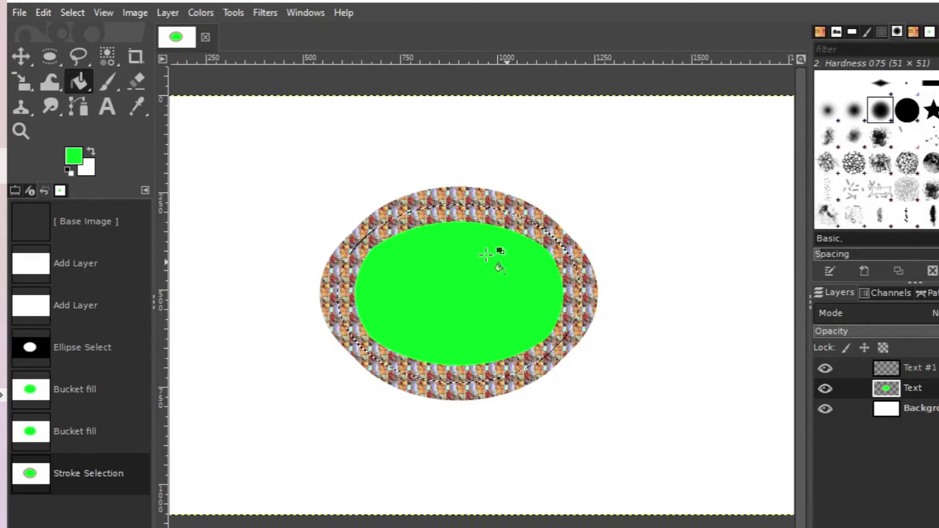
- Stroke the ellipse outline again with the pattern, the last pass at 10 px width
click(43, 12)
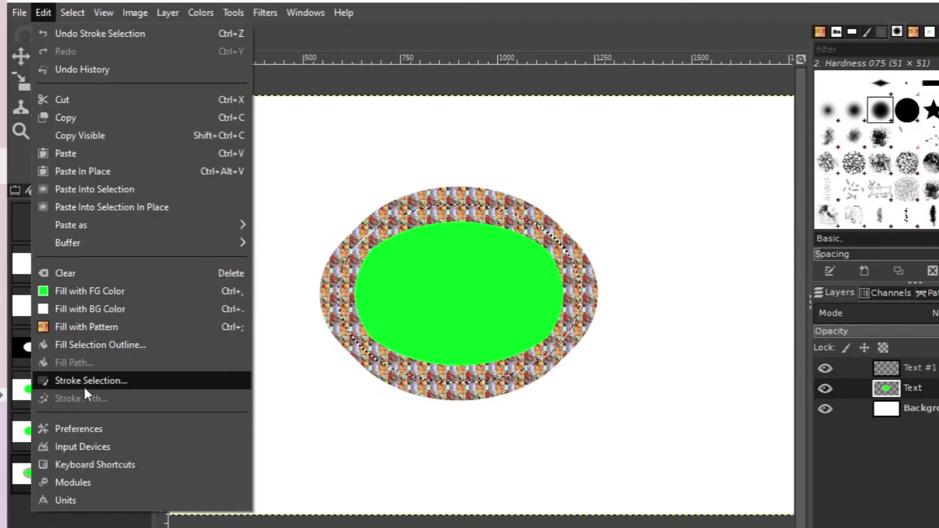
key(Escape)
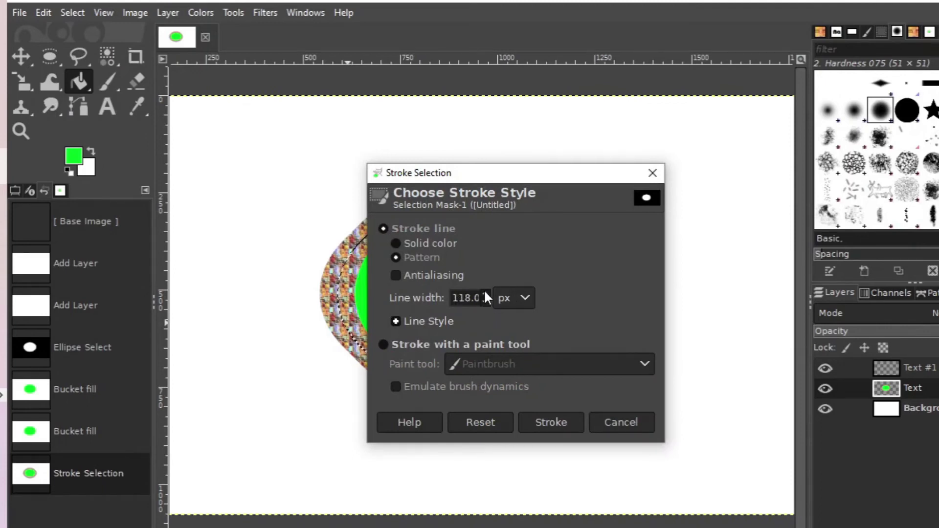
click(561, 425)
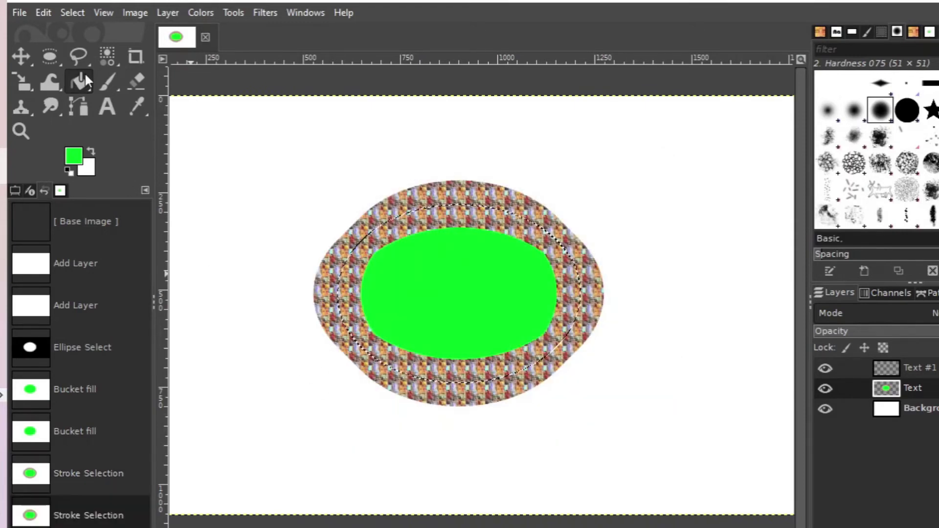
click(40, 14)
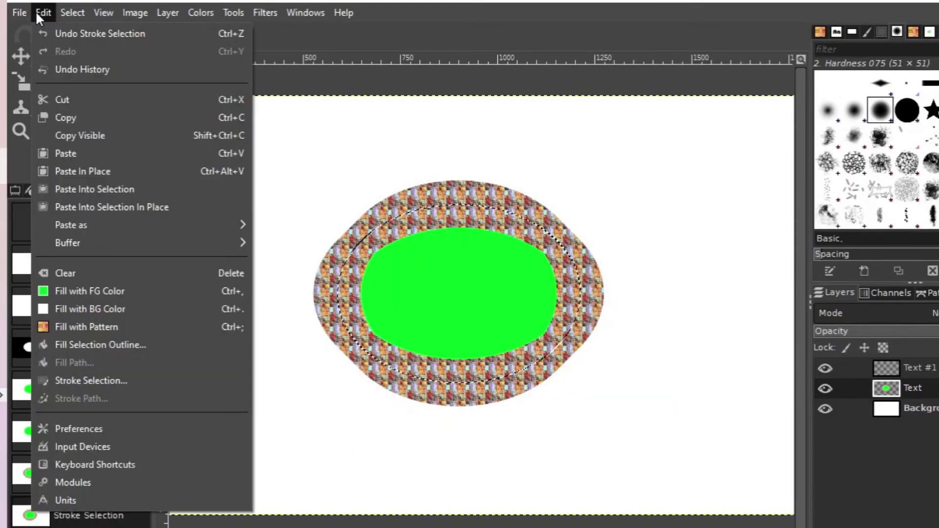
click(99, 382)
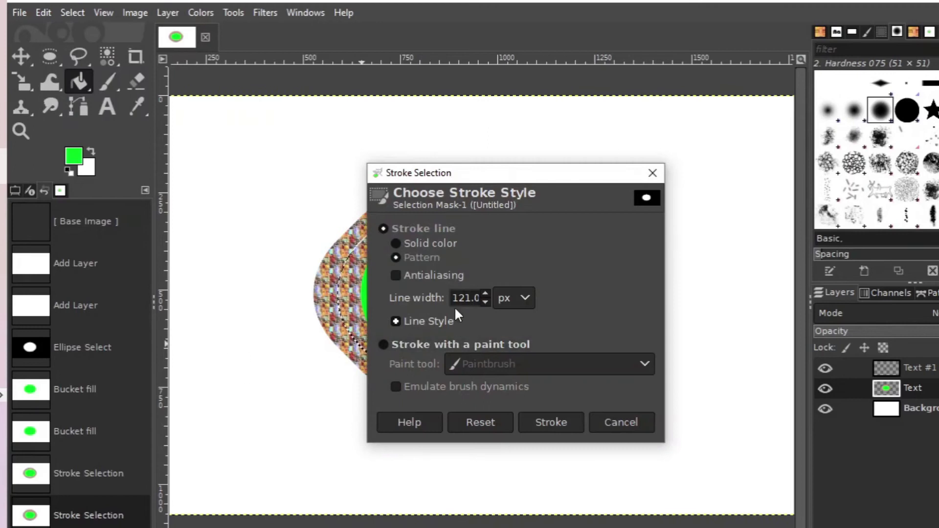
drag(477, 298, 424, 300)
text(10)
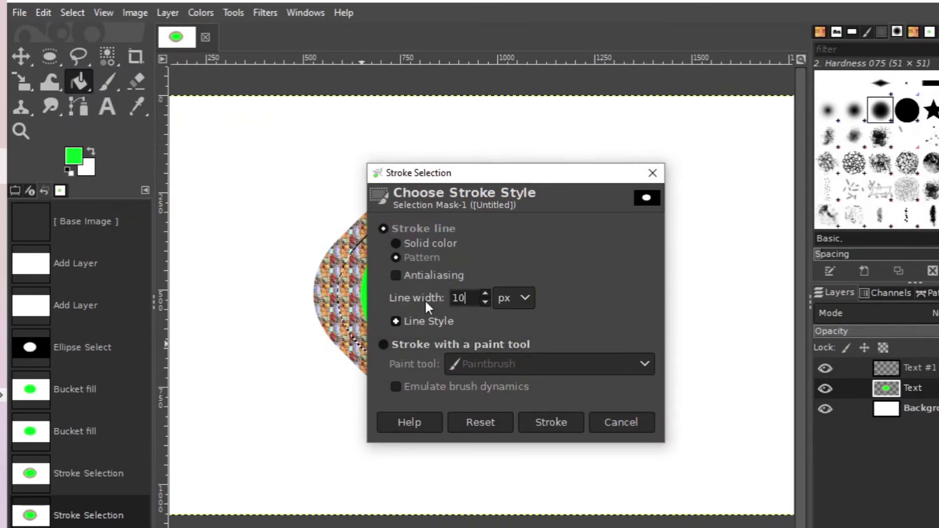
click(550, 425)
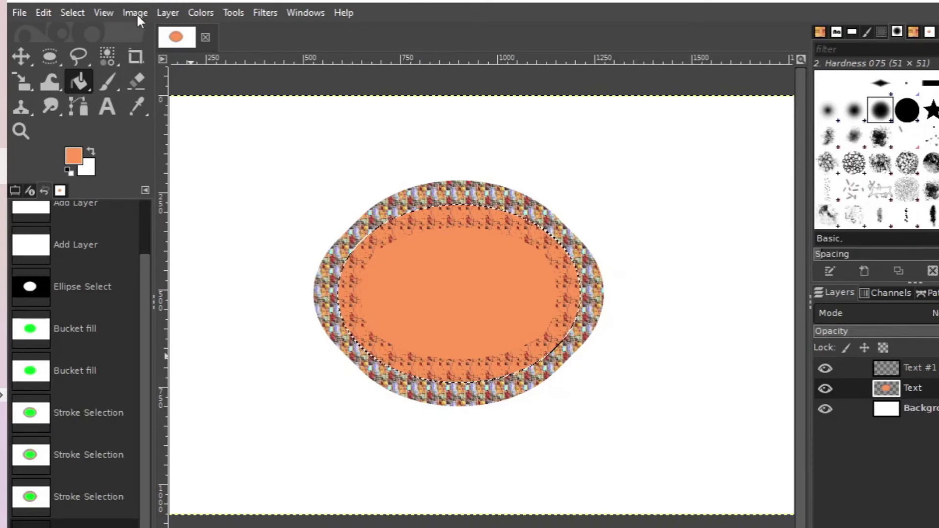
- Clear the selection around the ellipse with Select > None
click(72, 14)
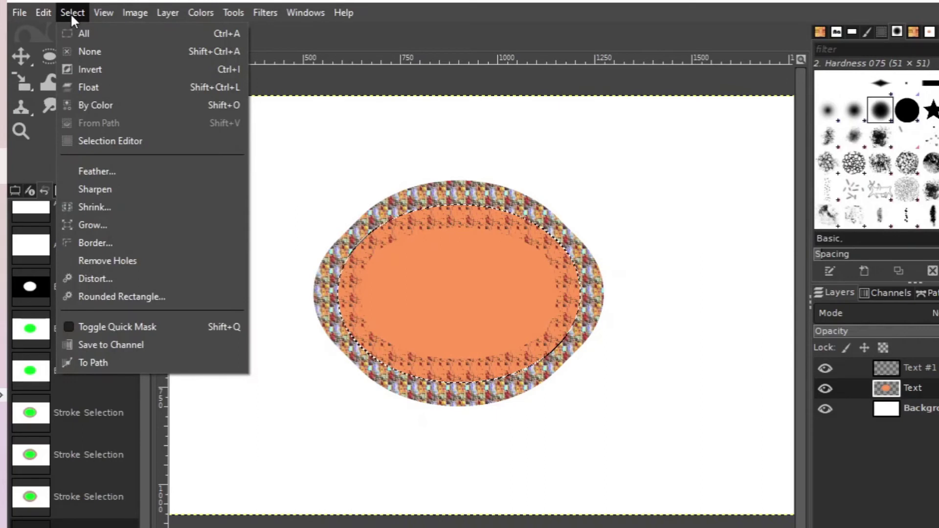
click(73, 51)
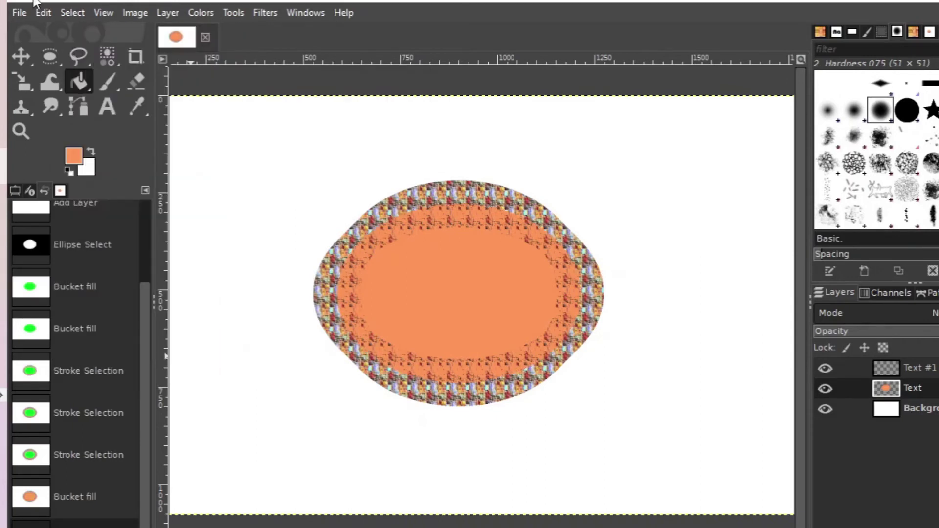
click(42, 14)
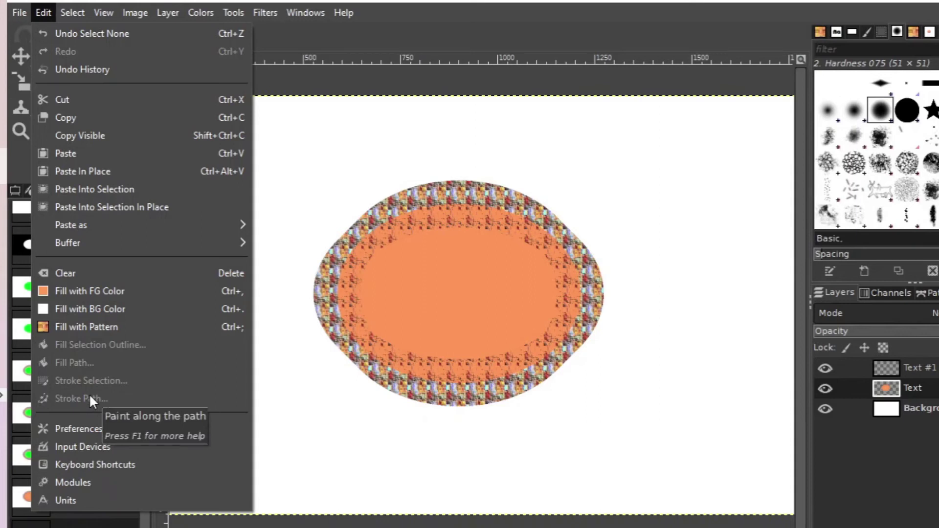
- Try scaling the layer to width 300, then undo the scaling
click(710, 199)
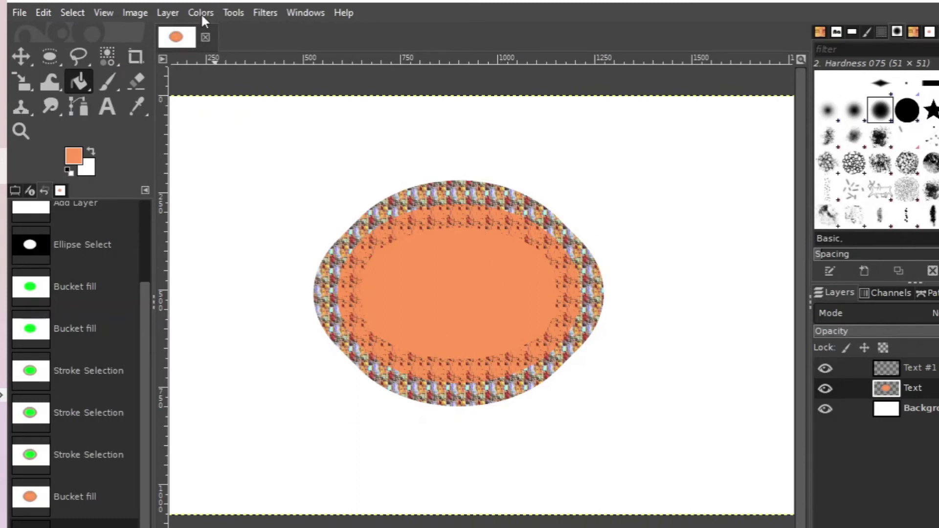
click(173, 11)
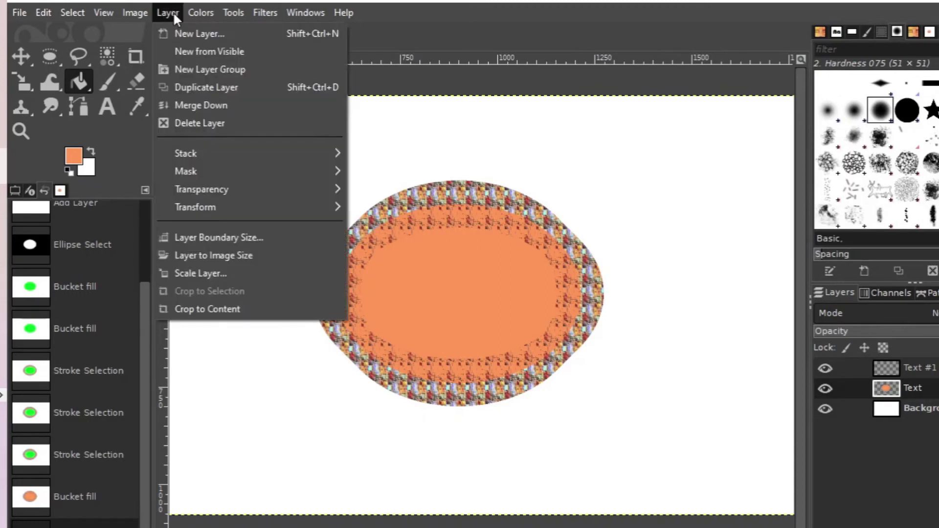
click(210, 273)
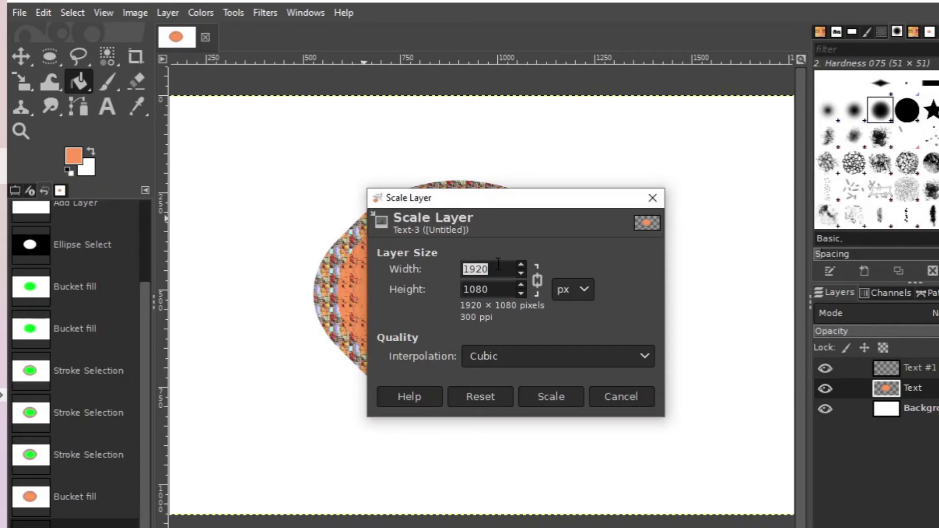
text(3000)
key(BackSpace)
click(536, 398)
key(ctrl+z)
- Nudge the patterned ellipse layer slightly left with the Move tool
key(m)
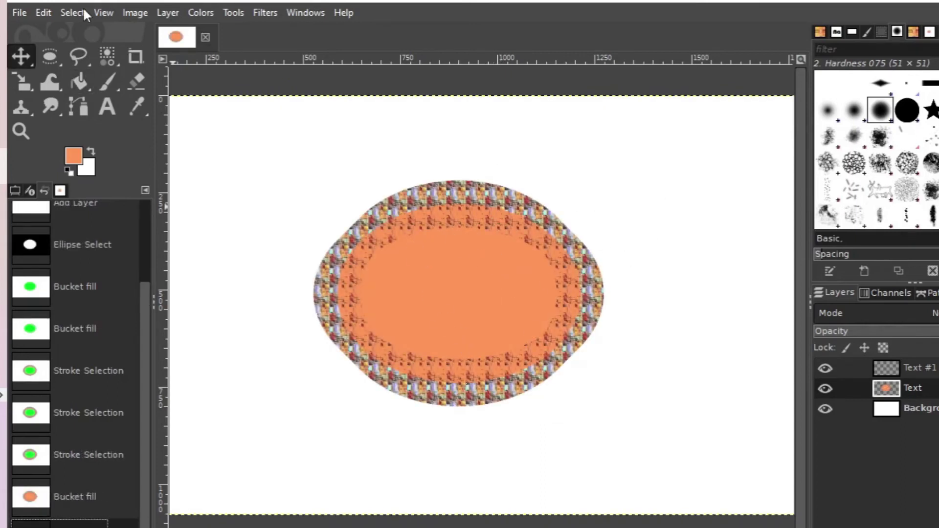
click(21, 57)
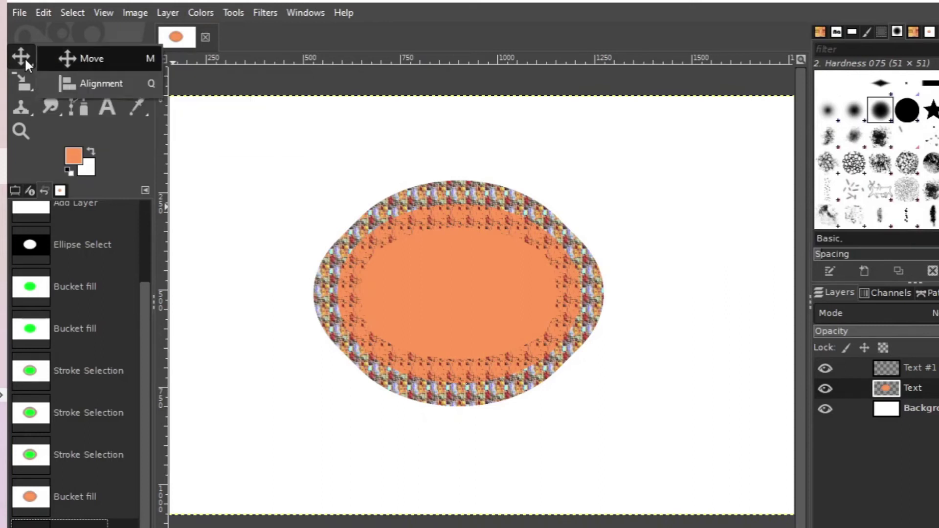
click(390, 247)
click(402, 259)
drag(402, 258, 377, 260)
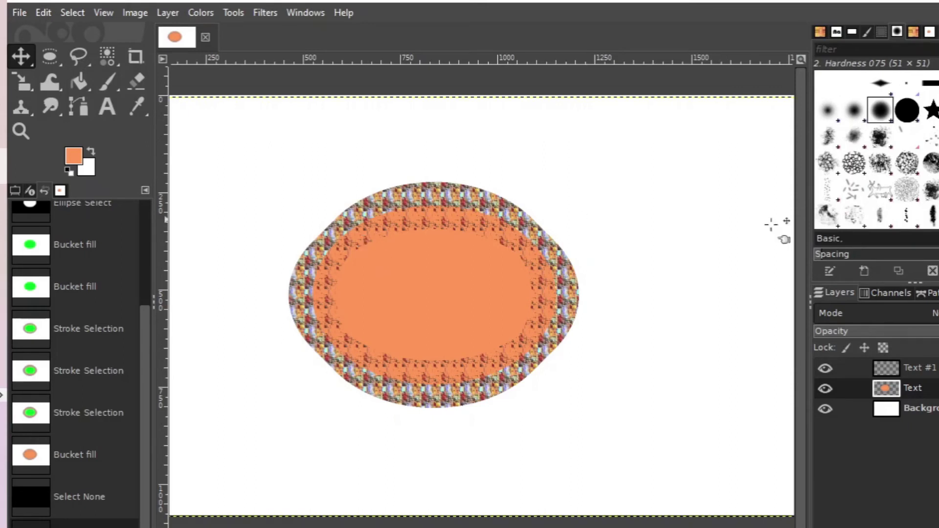
- On the Text #1 layer, draw a tall rectangular selection from inside the ellipse to the canvas bottom
click(923, 365)
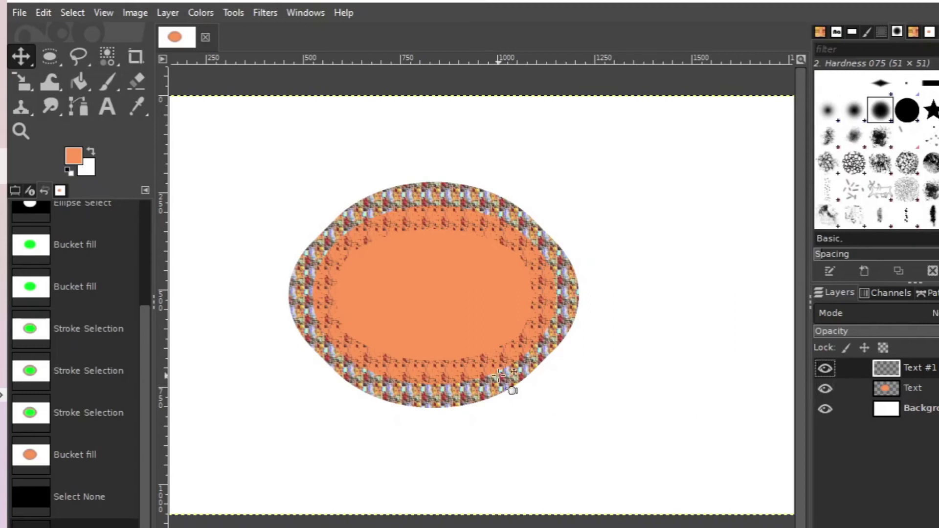
click(168, 13)
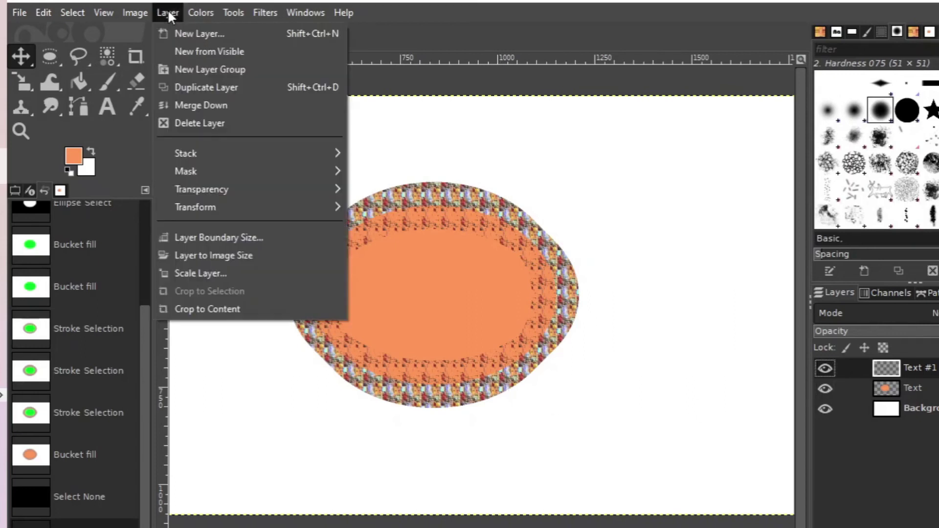
mouse_move(200, 14)
mouse_move(235, 10)
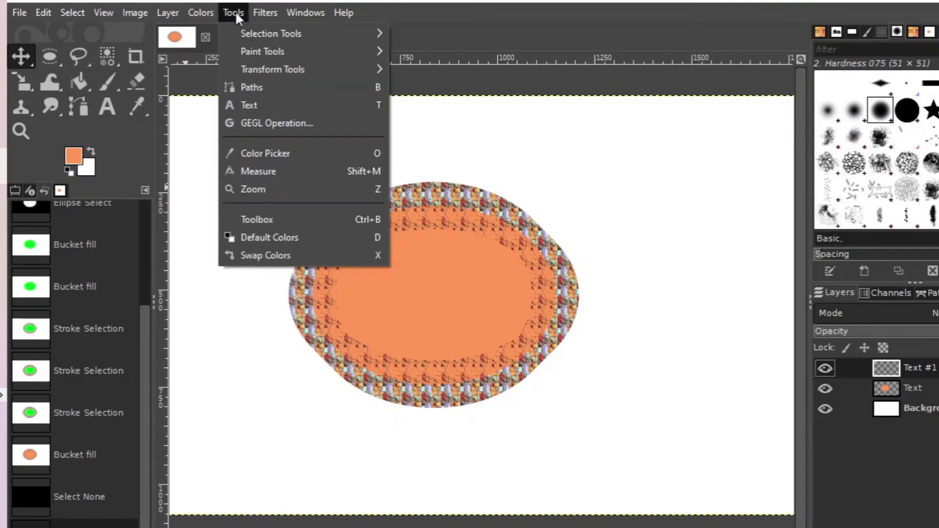
mouse_move(242, 40)
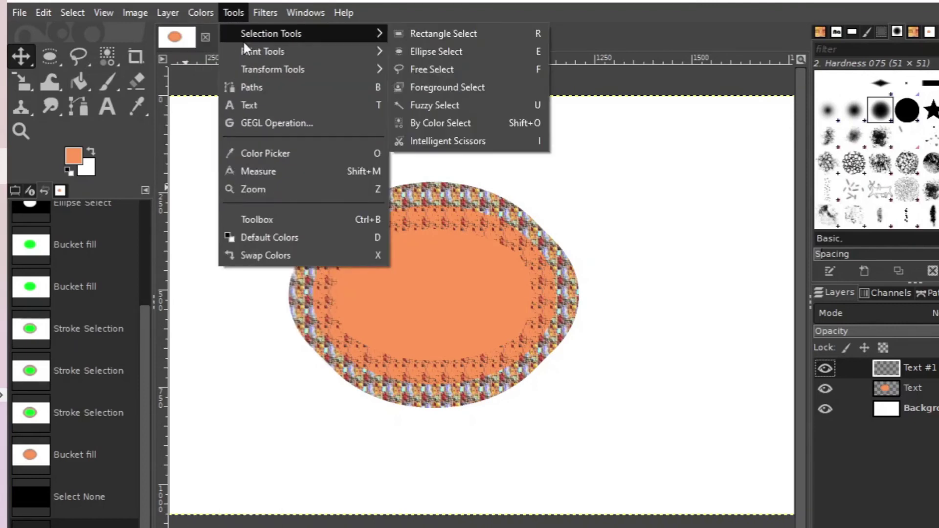
click(428, 34)
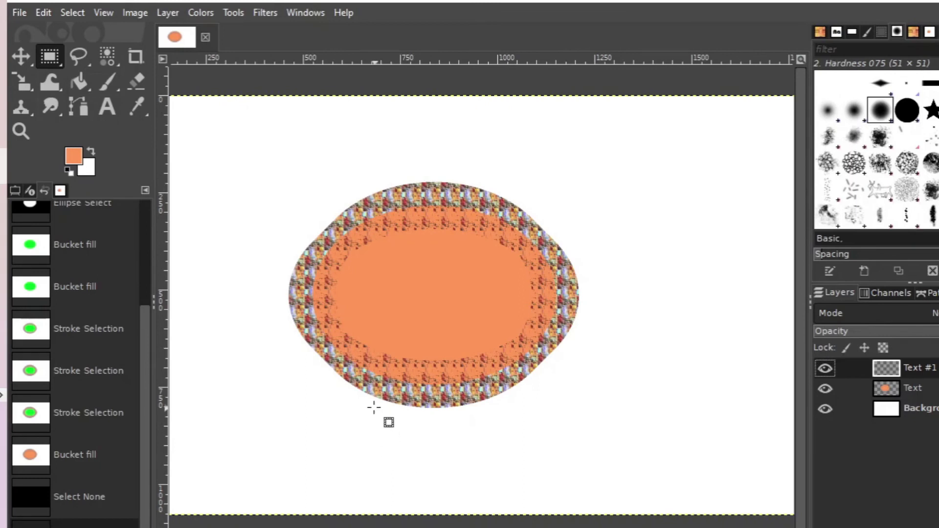
drag(374, 406, 469, 513)
drag(459, 411, 454, 366)
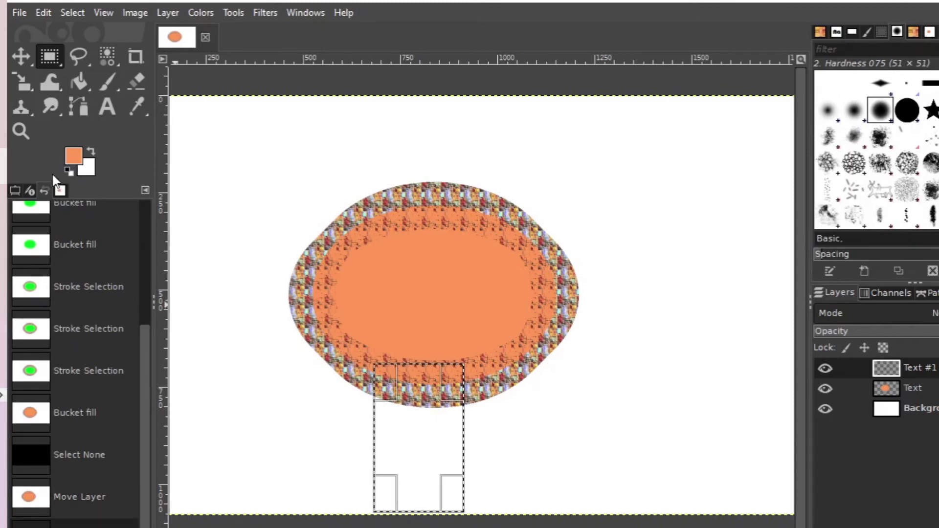
- Set the foreground colour to bright green 12ef40 and bucket-fill the rectangle
click(73, 163)
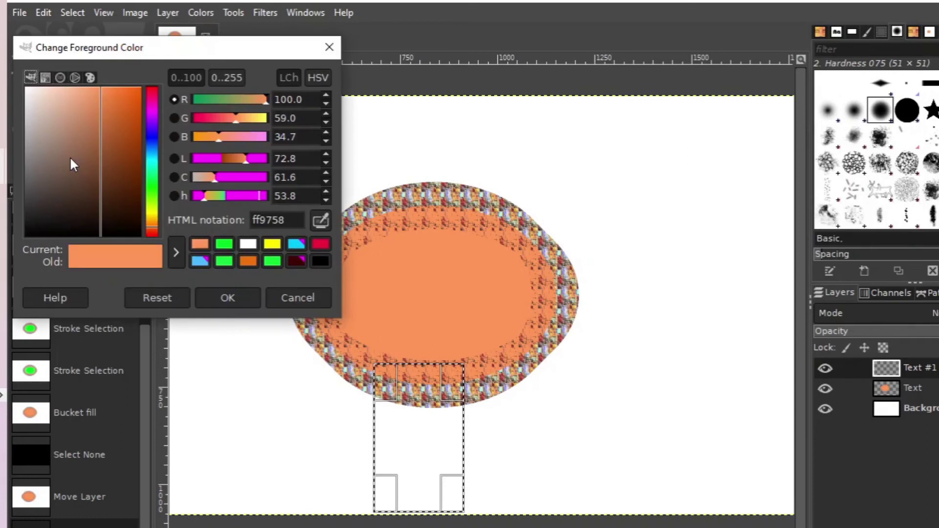
click(223, 261)
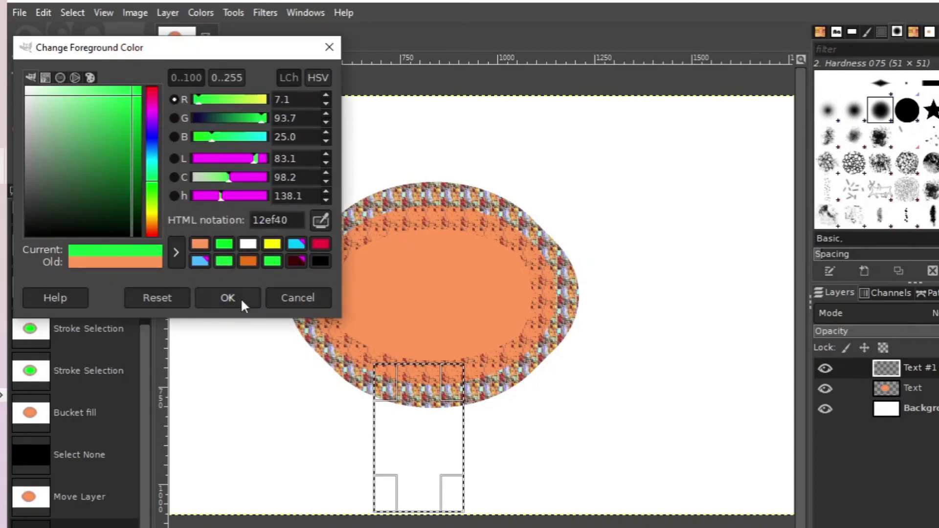
click(241, 298)
click(79, 82)
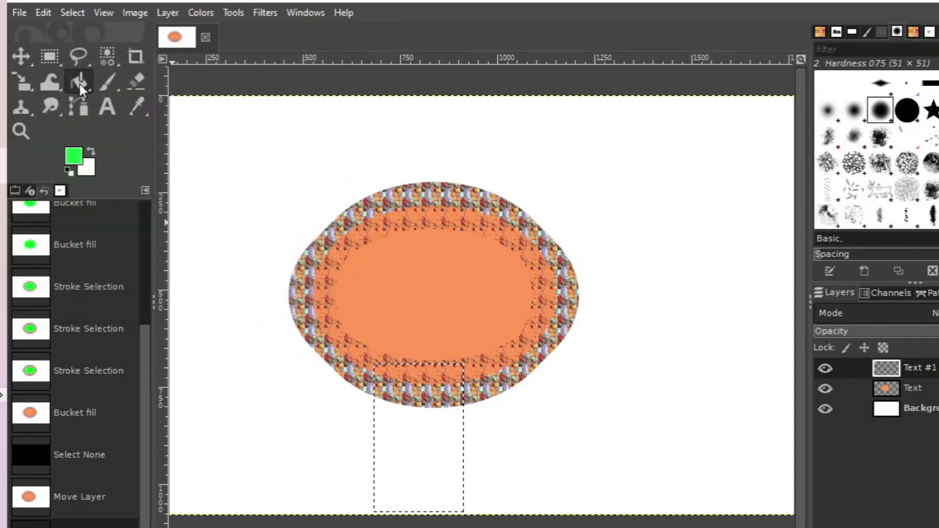
click(415, 421)
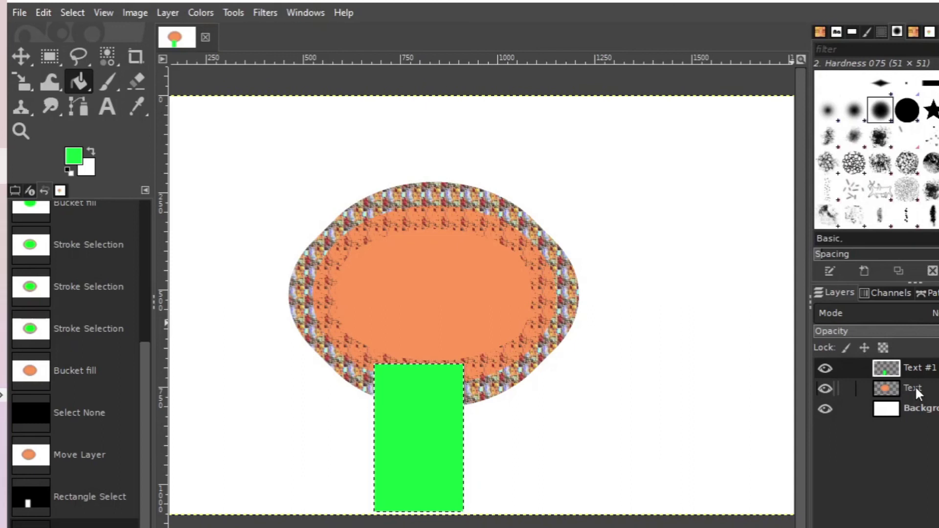
- Hide and re-show the orange ellipse layer to check the green stem beneath it
click(826, 389)
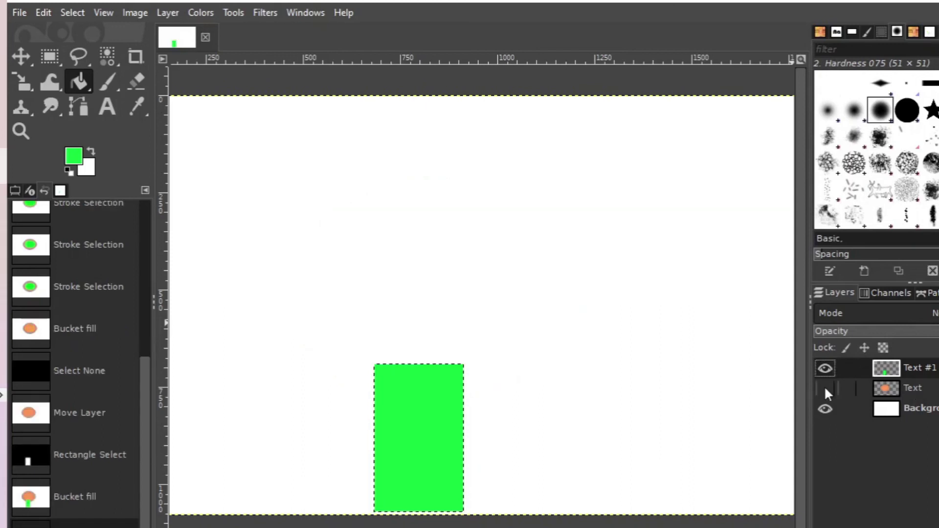
click(826, 390)
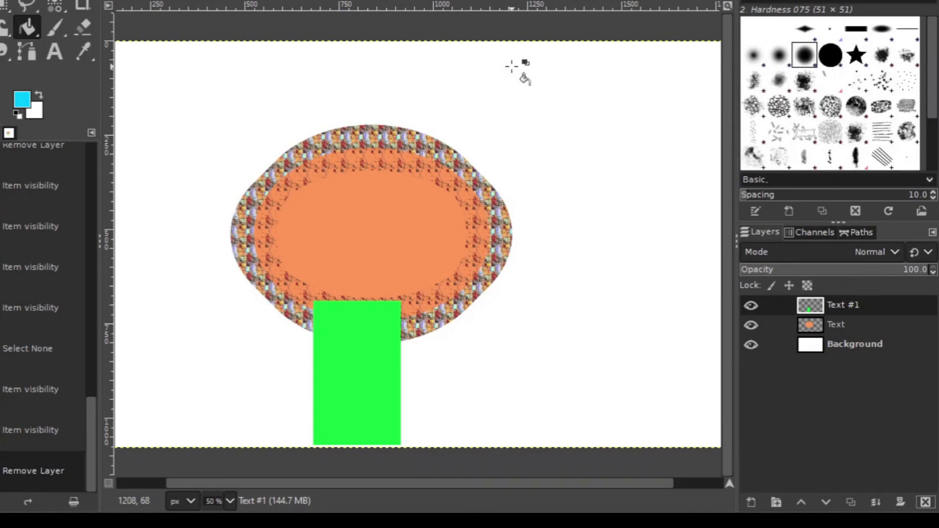
mouse_move(59, 2)
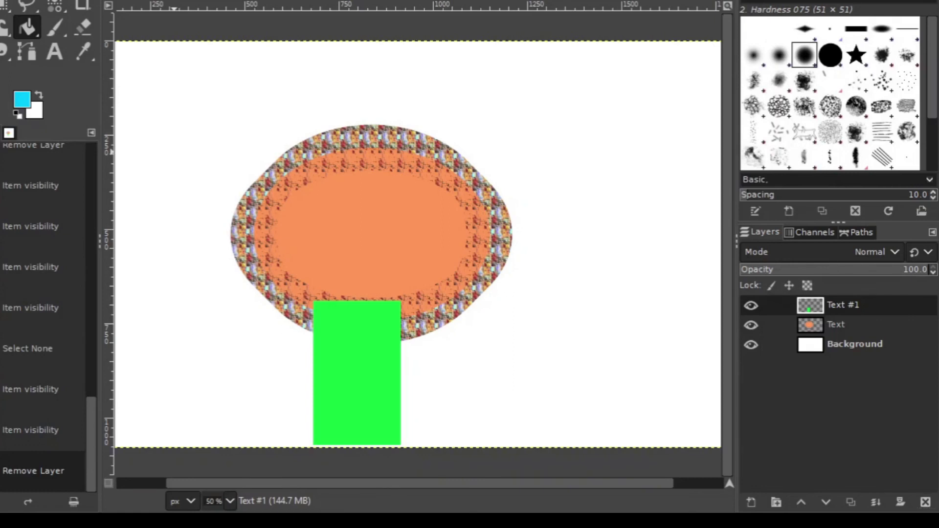
- Drag the transparent-plant-a-tree-arbor-day-go-green image from File Explorer over to GIMP
key(alt+Tab)
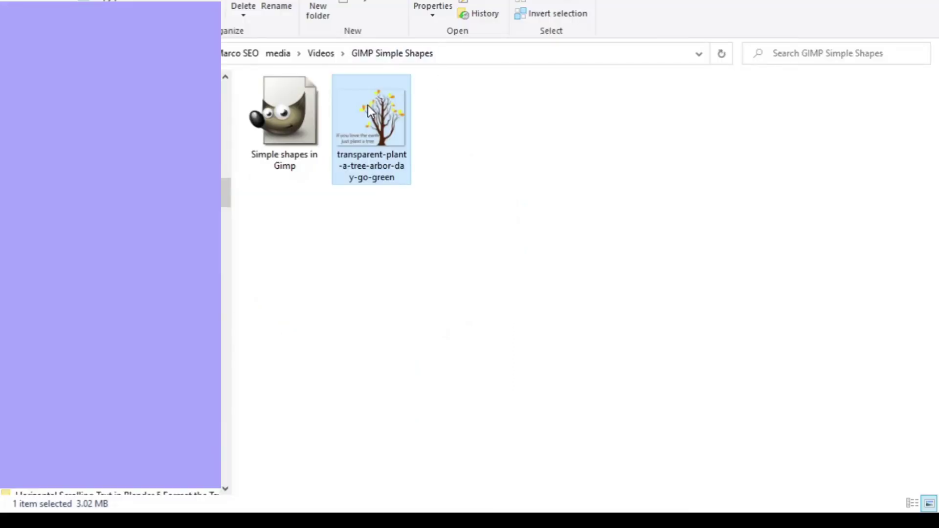
drag(368, 105, 230, 244)
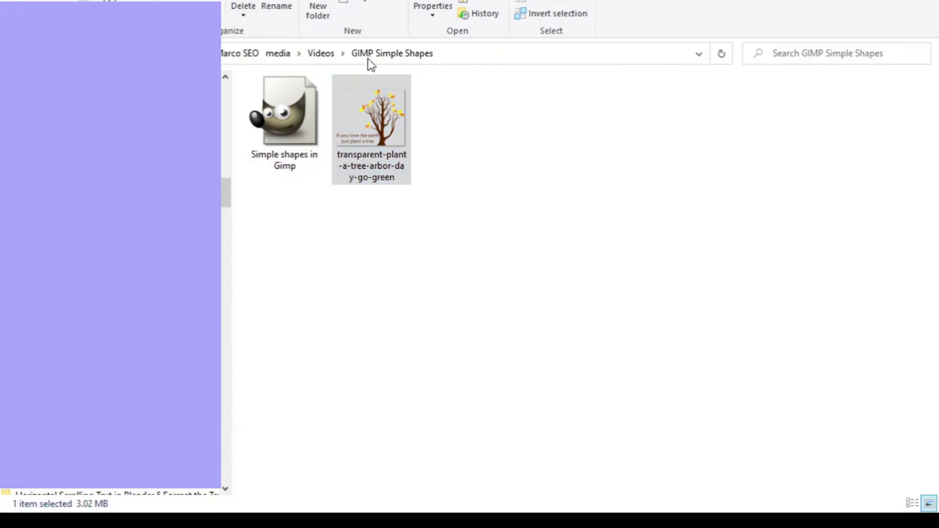
click(362, 93)
key(alt+Tab)
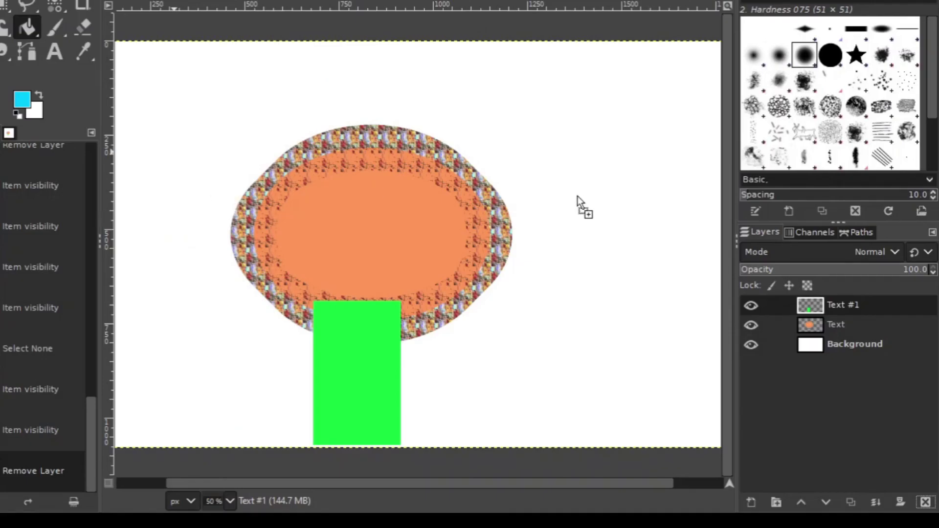
- Drop the tree PNG onto the canvas as a new layer and hide the stem and ellipse layers
drag(582, 197, 582, 196)
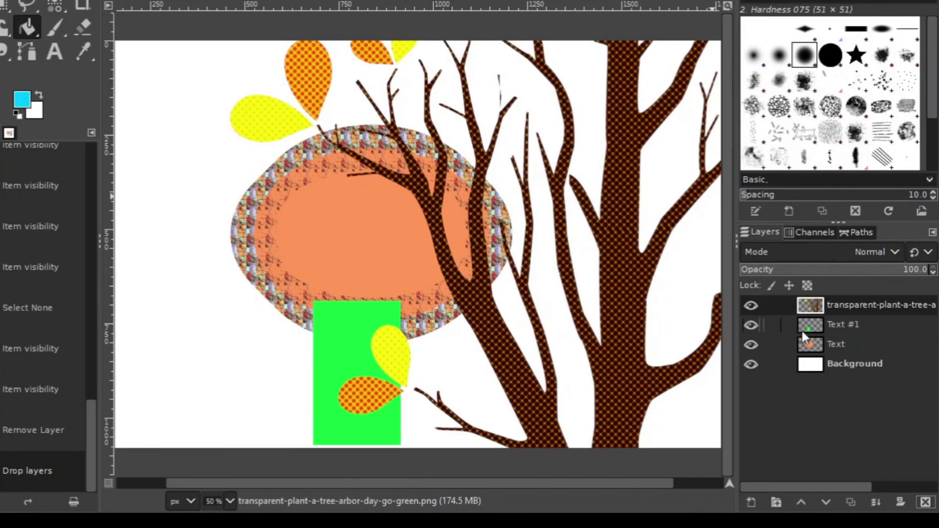
click(751, 325)
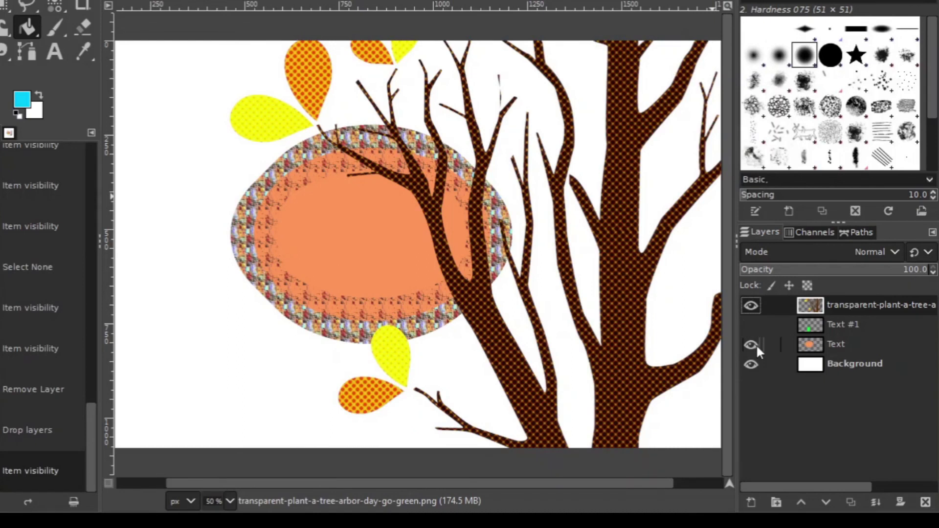
click(752, 345)
click(752, 362)
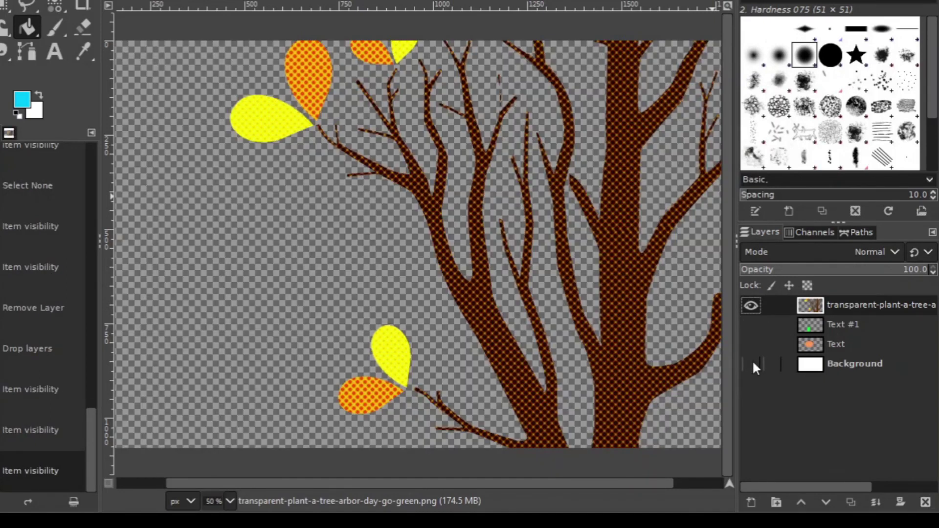
click(752, 365)
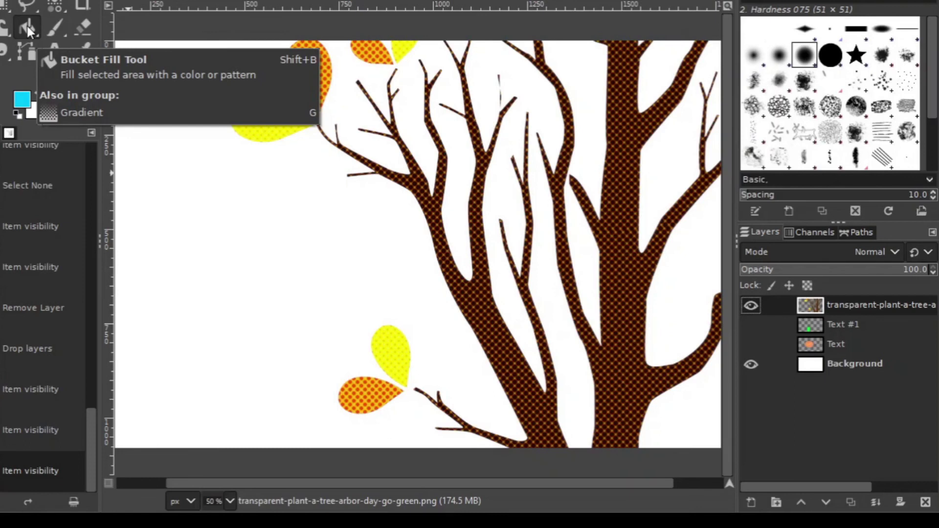
- Fill the lower orange leaf with cyan and the yellow leaf above it with bright green
click(366, 399)
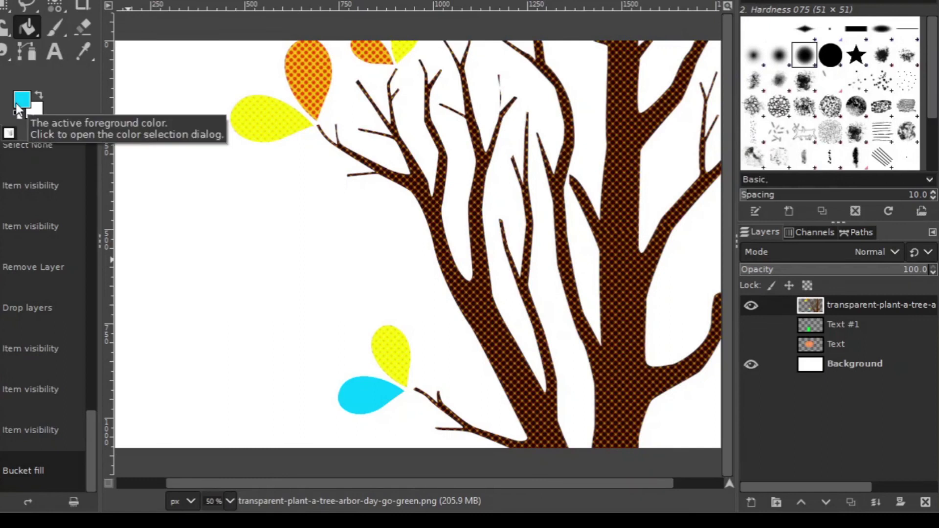
click(16, 105)
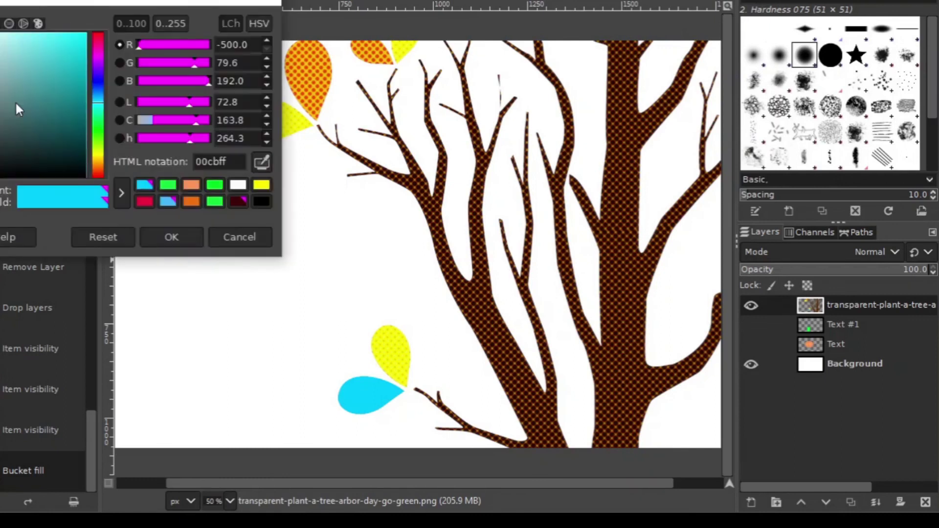
click(216, 190)
click(180, 231)
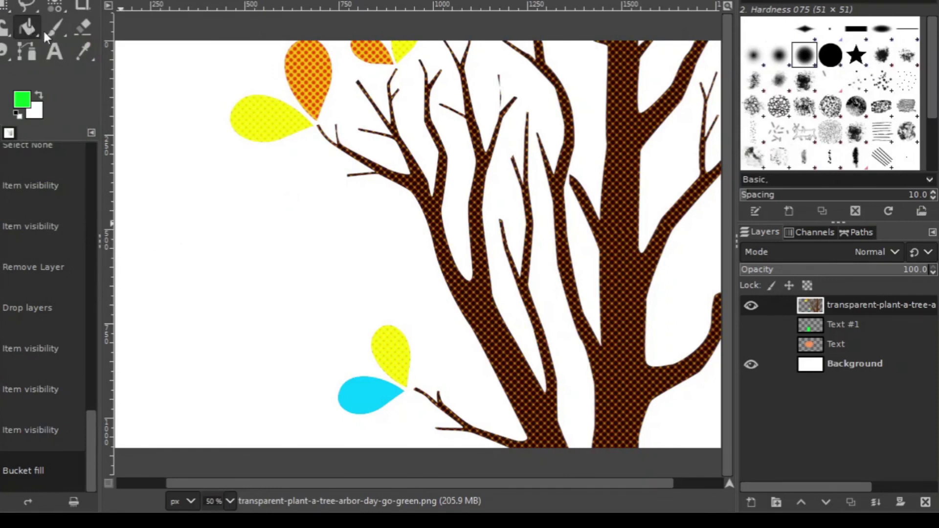
click(394, 339)
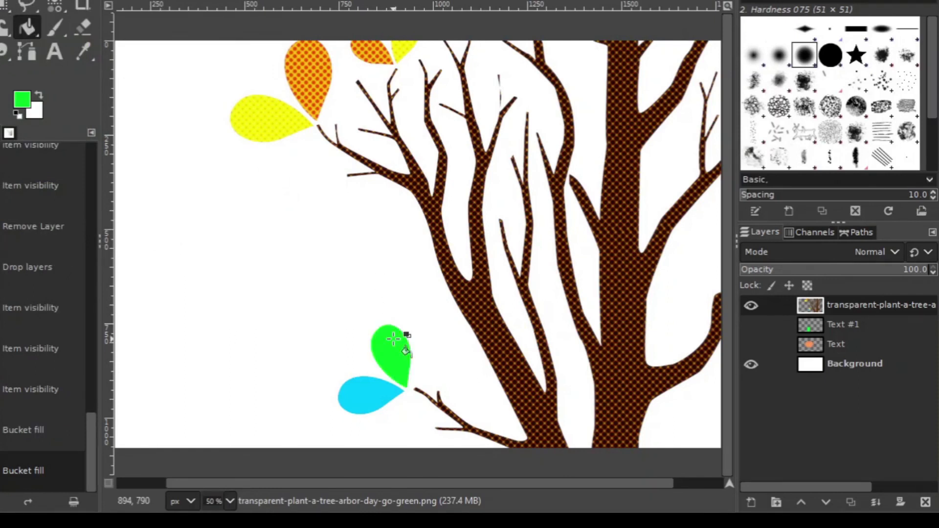